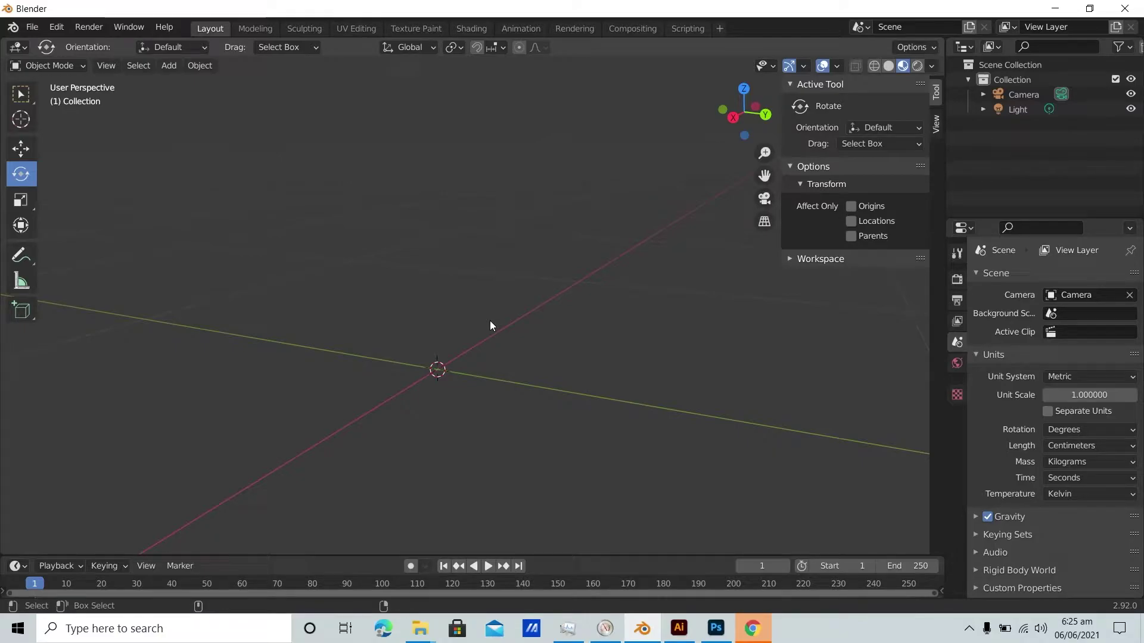
Search the add-ons in the preferences for "image" and check whether Import Images as Planes is enabled.
key("ctrl+comma")
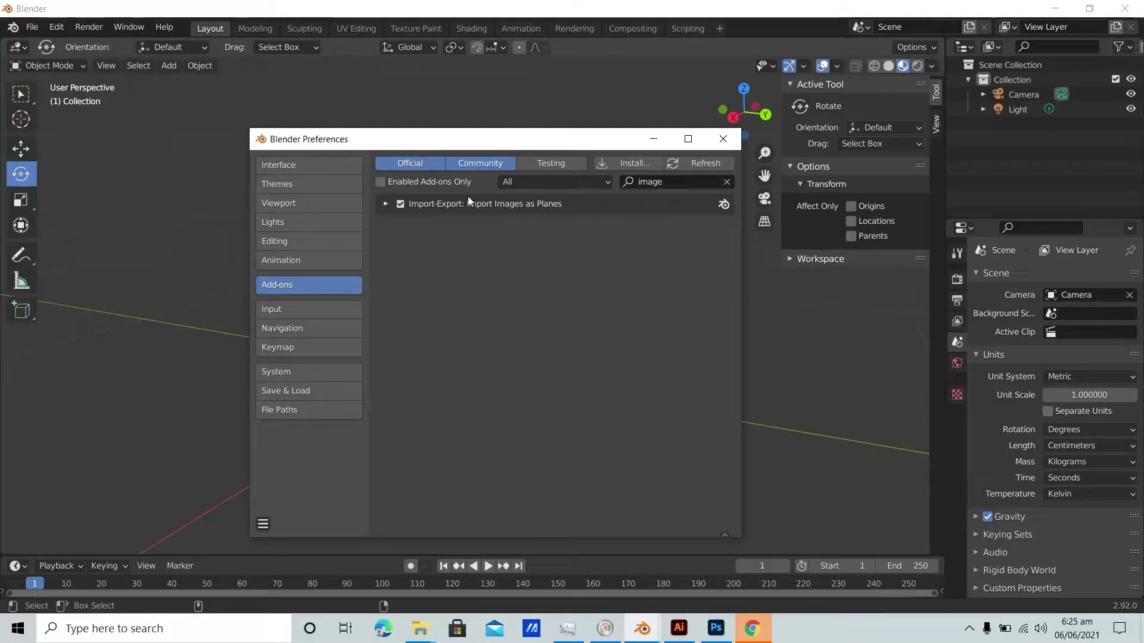
left_click(725, 182)
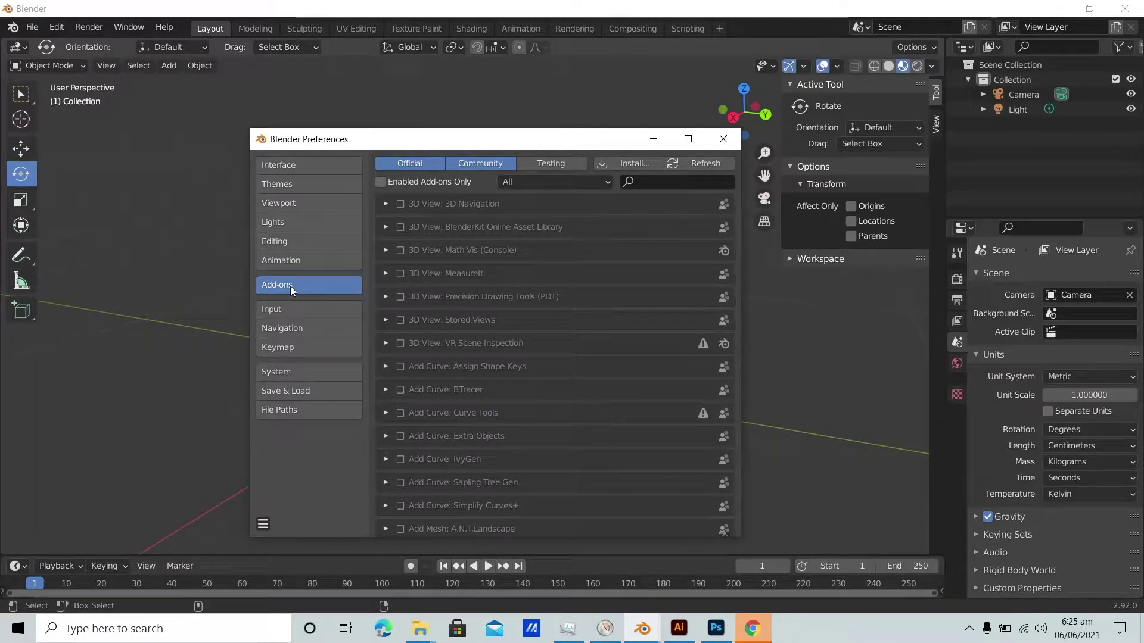
left_click(642, 184)
type("image")
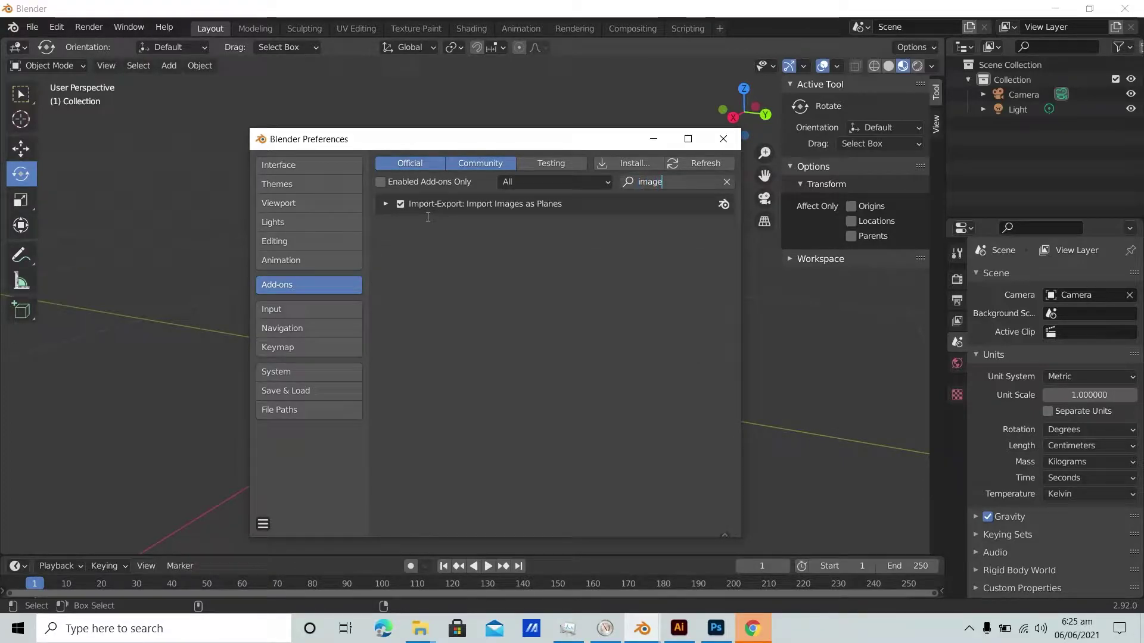
left_click(723, 139)
Import the carpet texture image from the Pictures folder as an image plane.
middle_click_drag(433, 349, 411, 286)
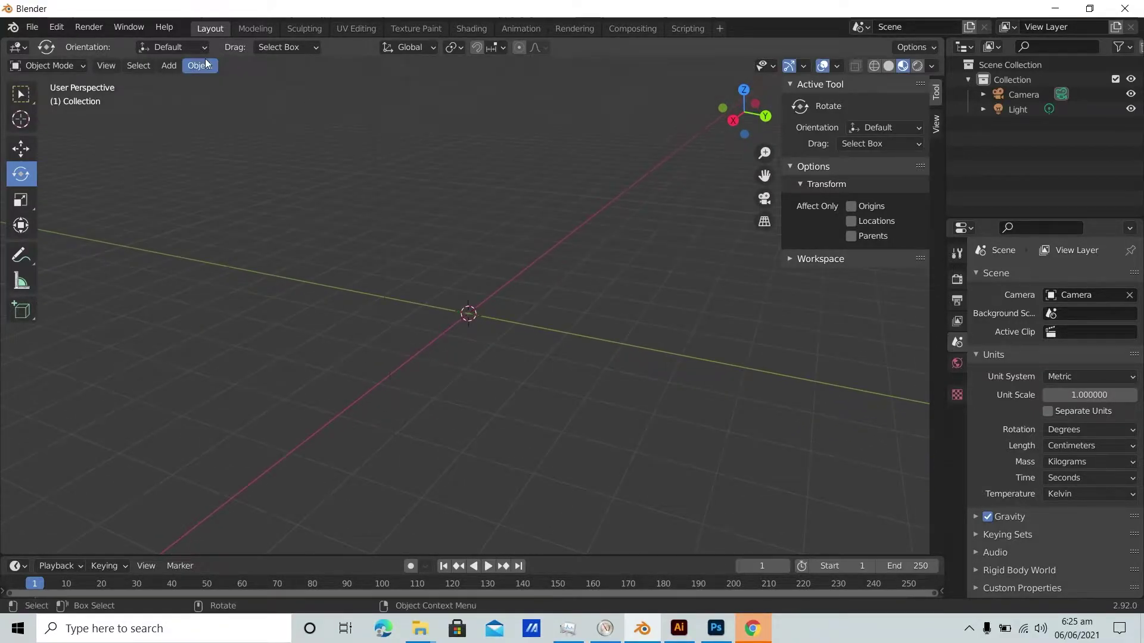
middle_click_drag(371, 231, 380, 203)
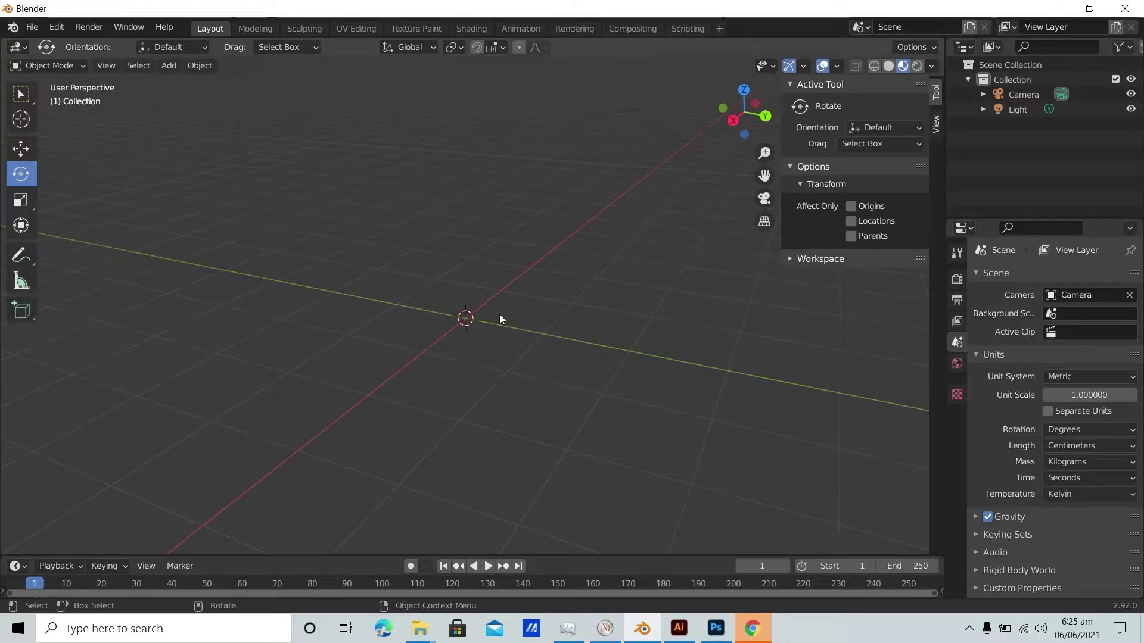
middle_click_drag(425, 322, 434, 291)
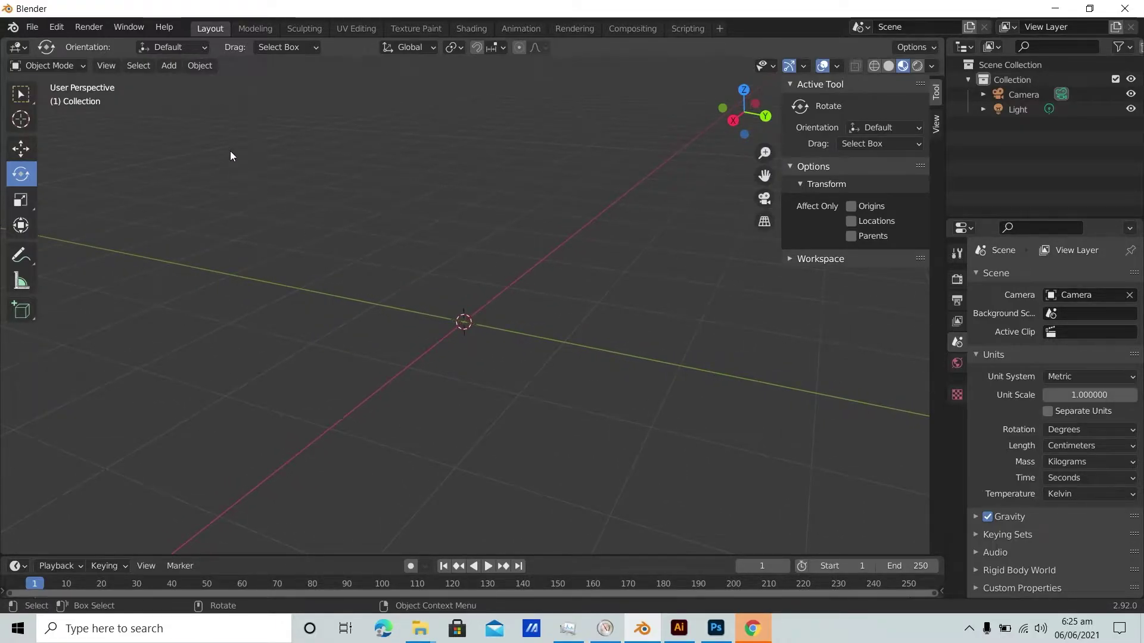
left_click(168, 67)
mouse_move(220, 247)
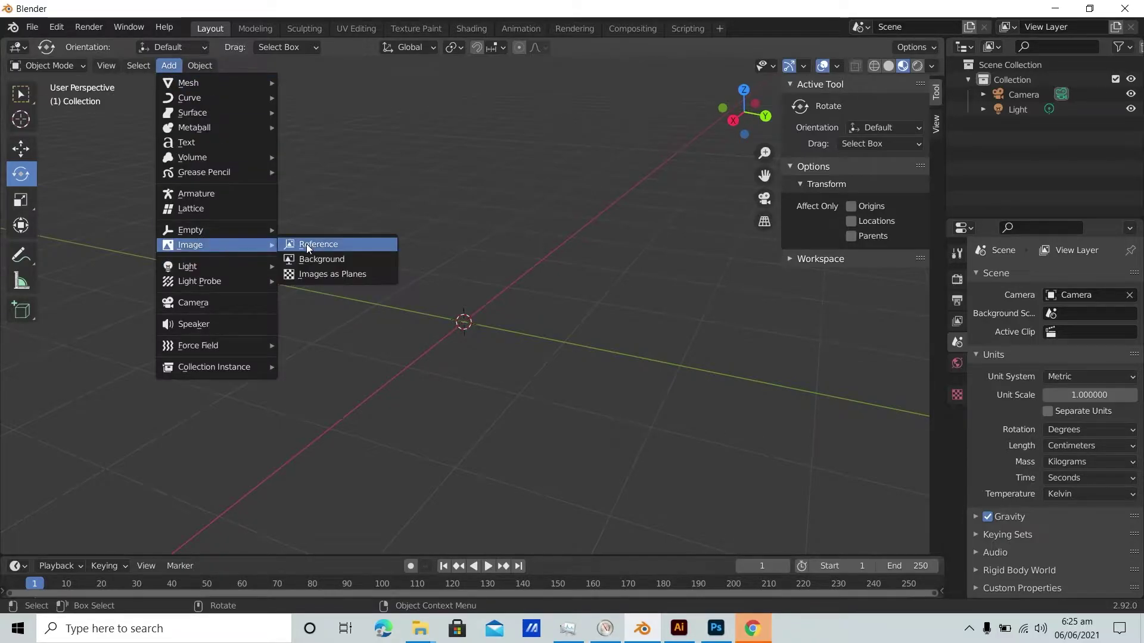
left_click(313, 274)
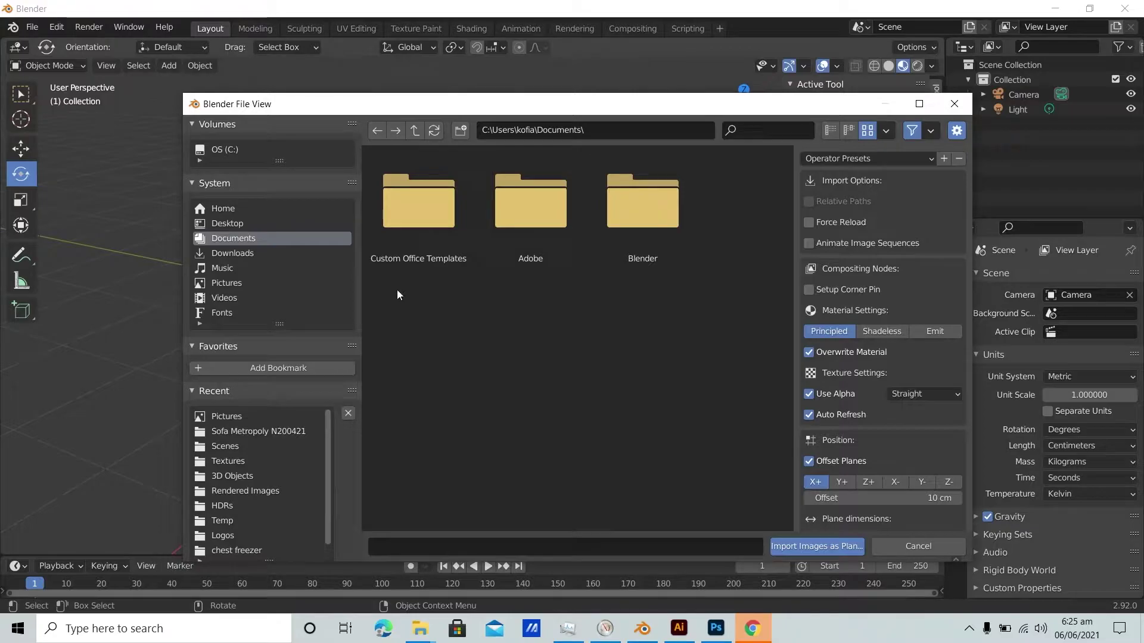
left_click(224, 285)
double_click(435, 309)
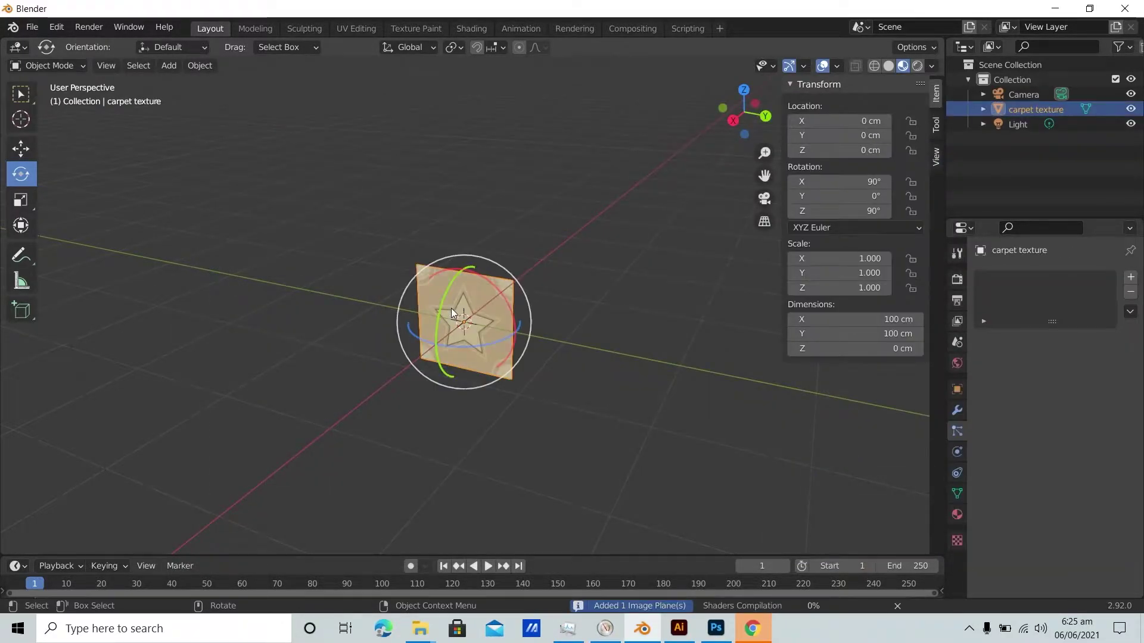
Activate the Move tool and lay the carpet plane flat by setting its X rotation to 0°.
key("shift+space")
key("g")
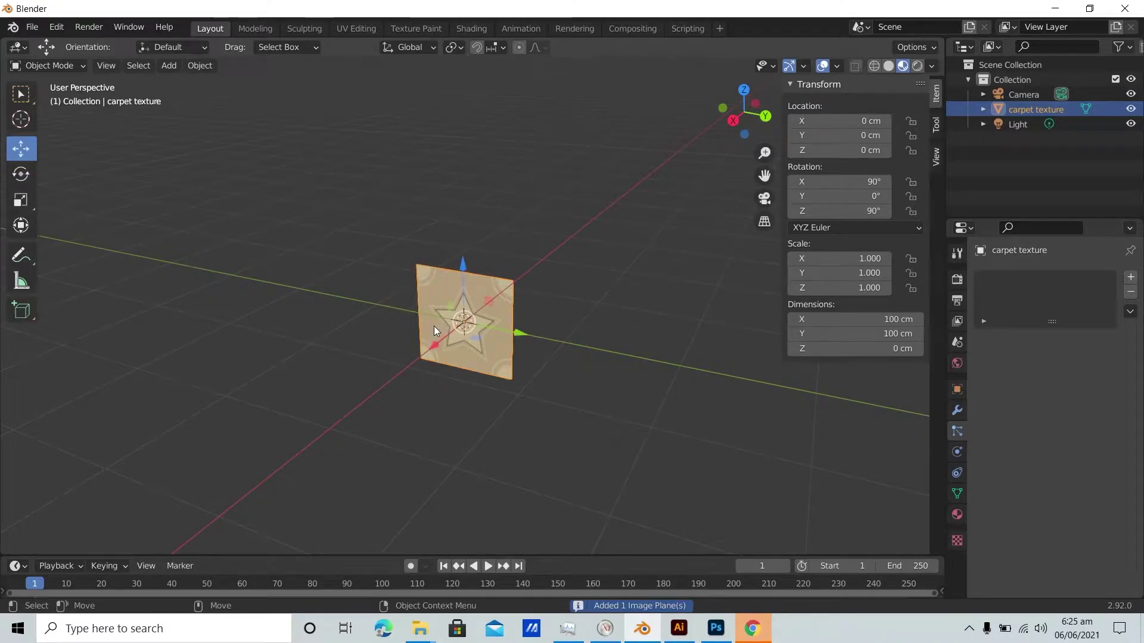
left_click(841, 182)
type("0")
key("Return")
scroll(395, 294, "up", 6)
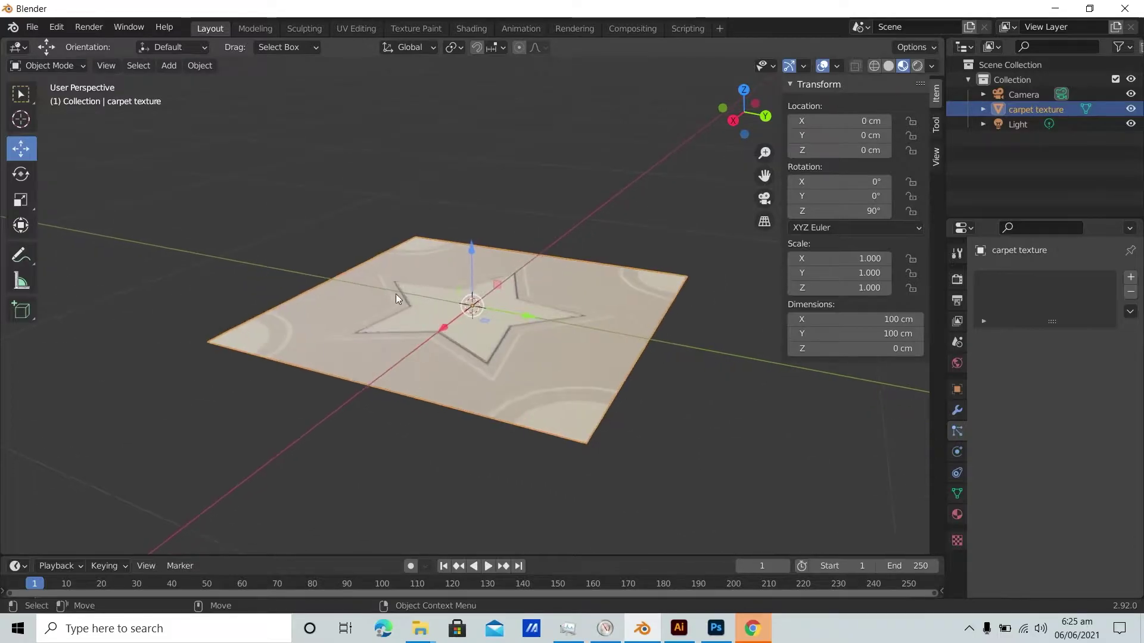
Select the carpet texture plane and enter Edit Mode on it.
middle_click_drag(327, 306, 420, 313)
left_click(387, 230)
left_click(399, 289)
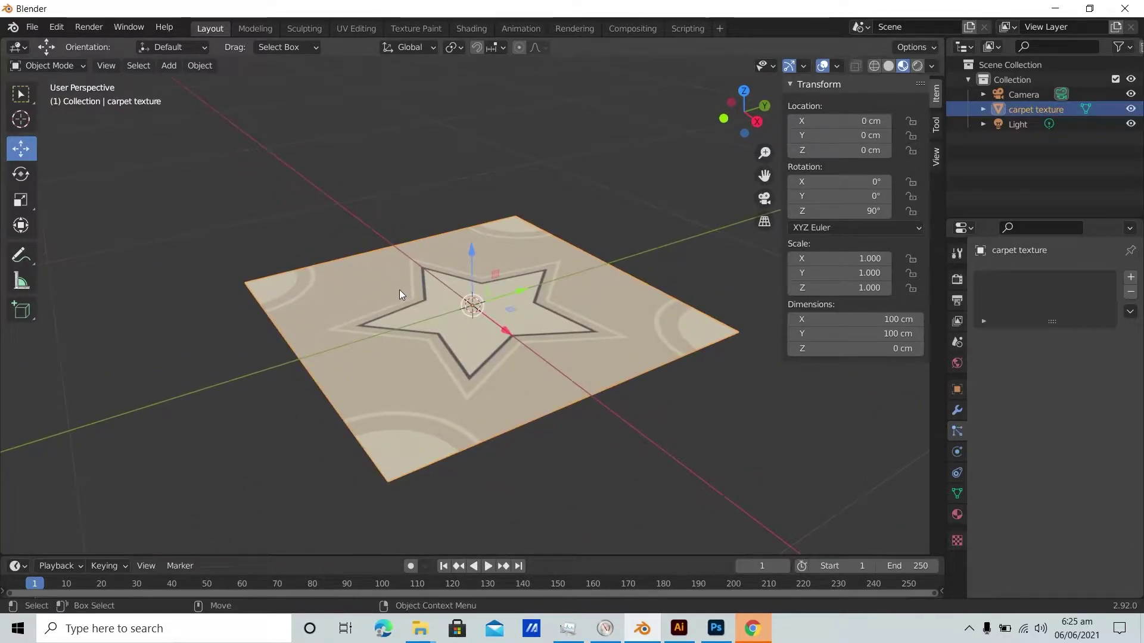
middle_click_drag(460, 340, 435, 362)
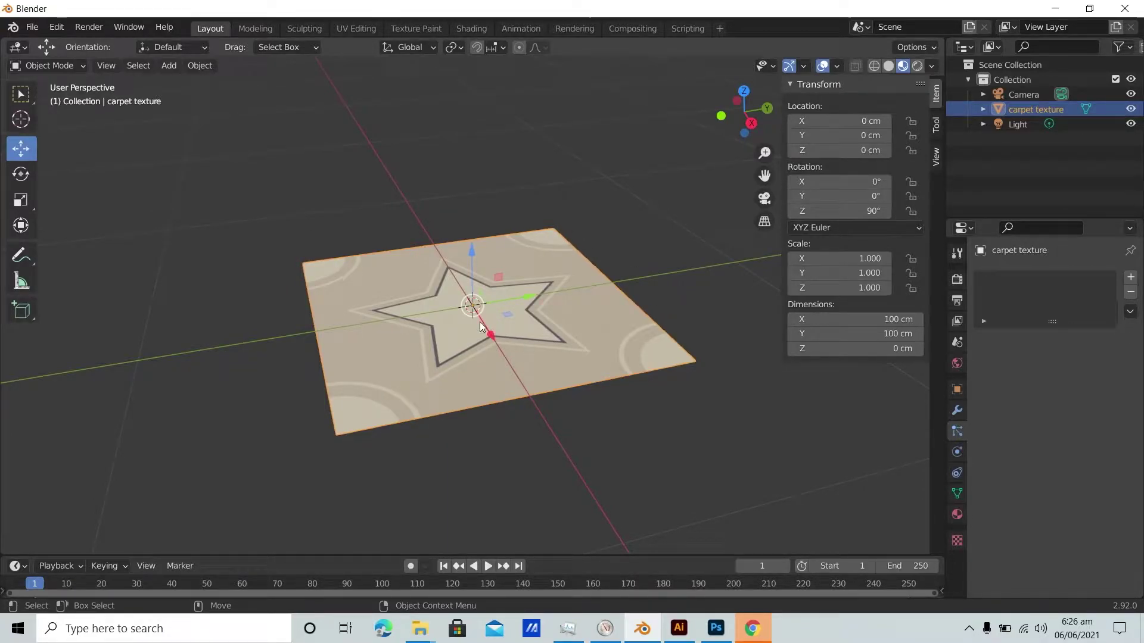
mouse_move(419, 364)
middle_mouse_down()
mouse_move(441, 345)
mouse_move(430, 358)
middle_mouse_up()
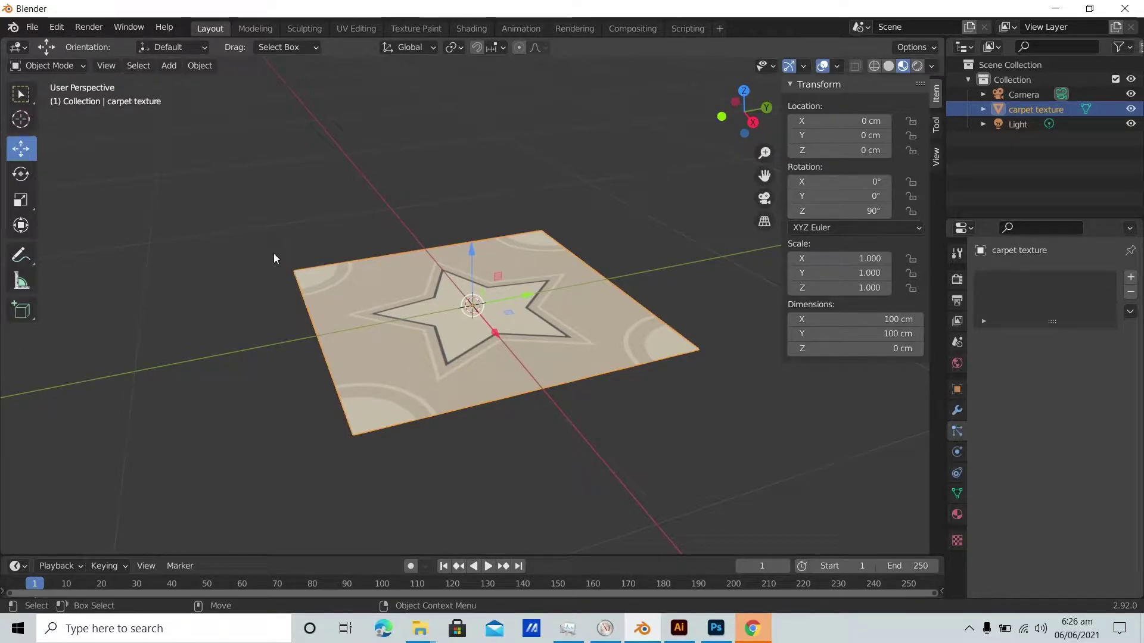
left_click(262, 237)
left_click_drag(235, 201, 716, 474)
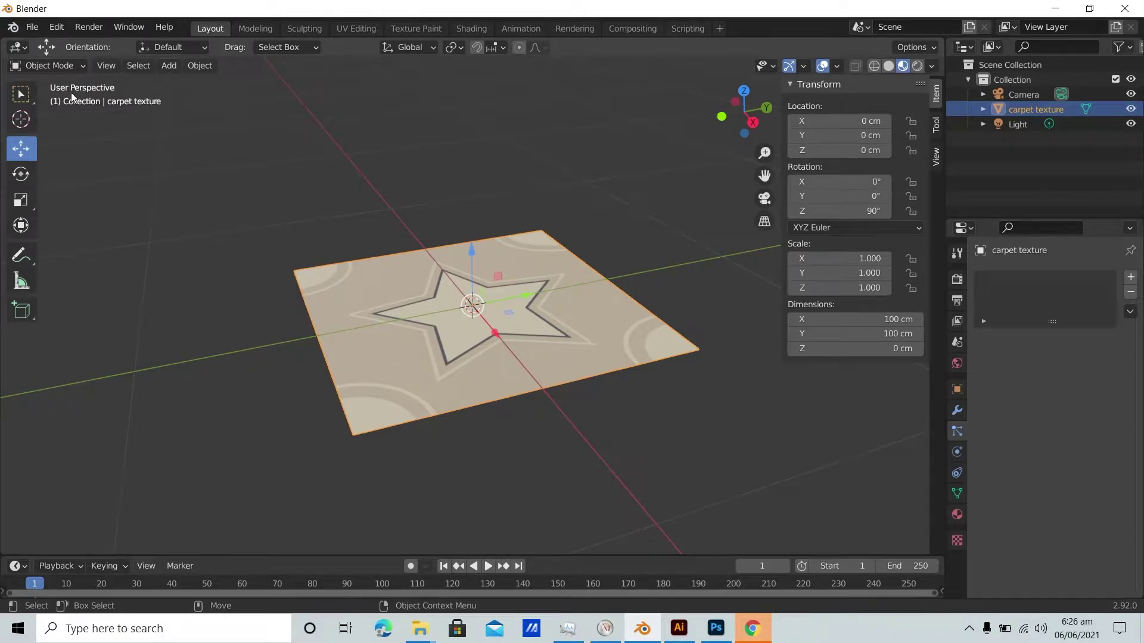
left_click(62, 68)
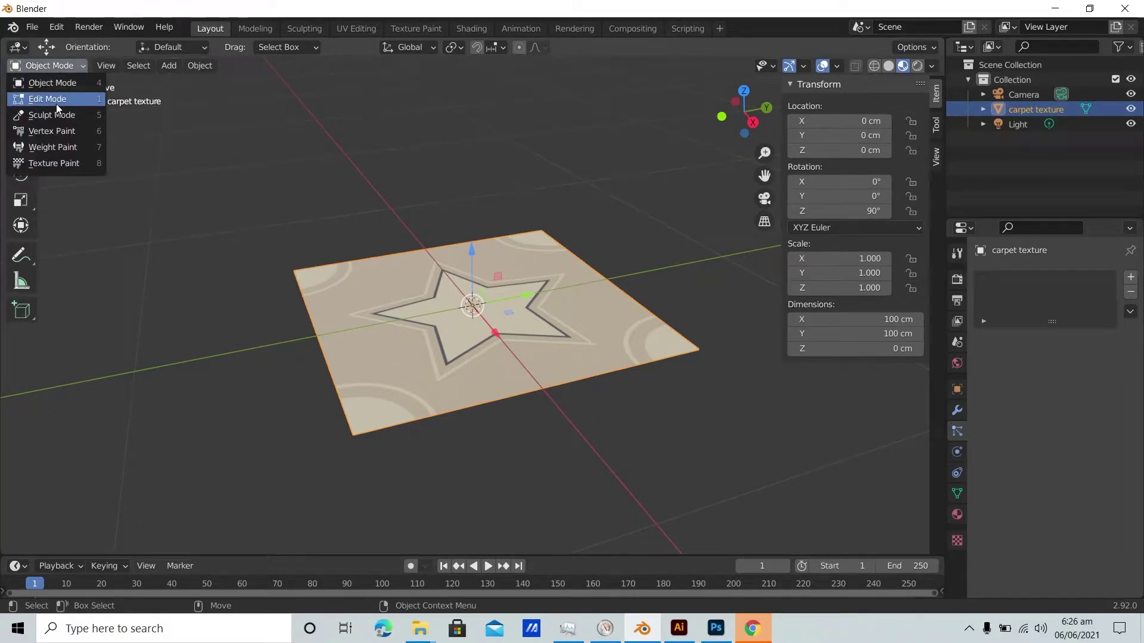
left_click(56, 105)
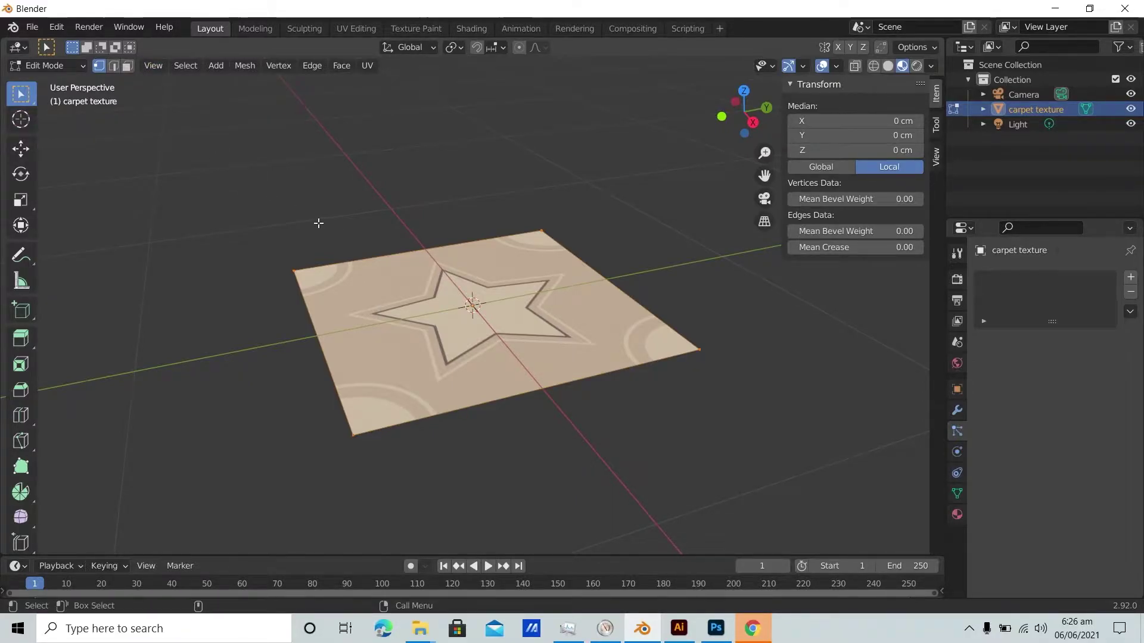
Subdivide the carpet plane's mesh with the number of cuts at 100.
right_click(253, 178)
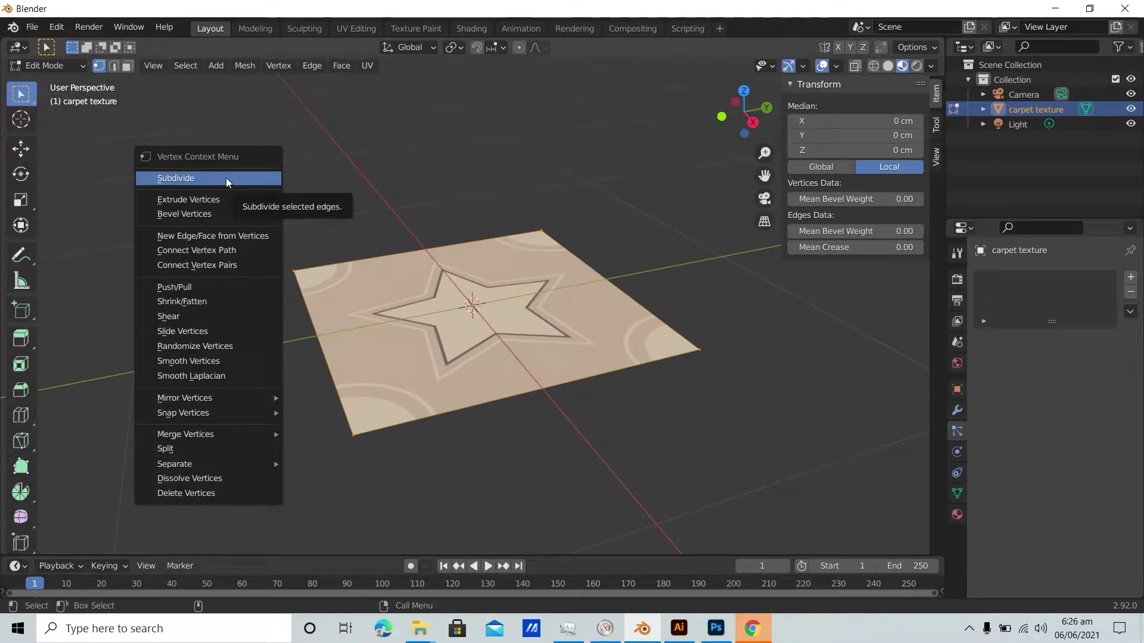
left_click(162, 178)
left_click(173, 441)
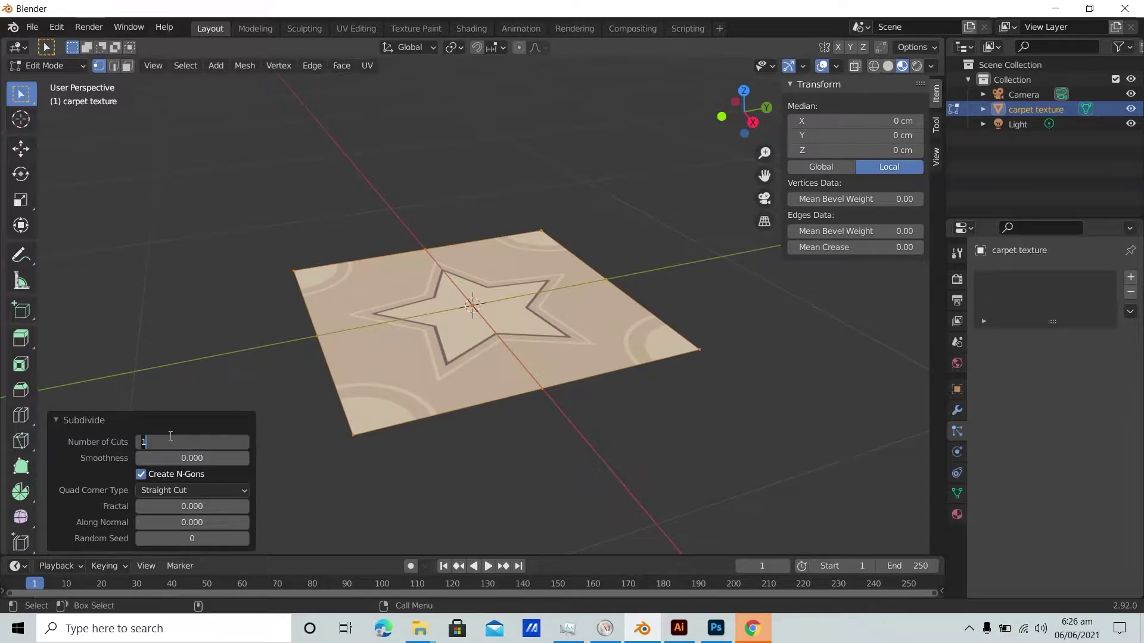
type("200")
key("Return")
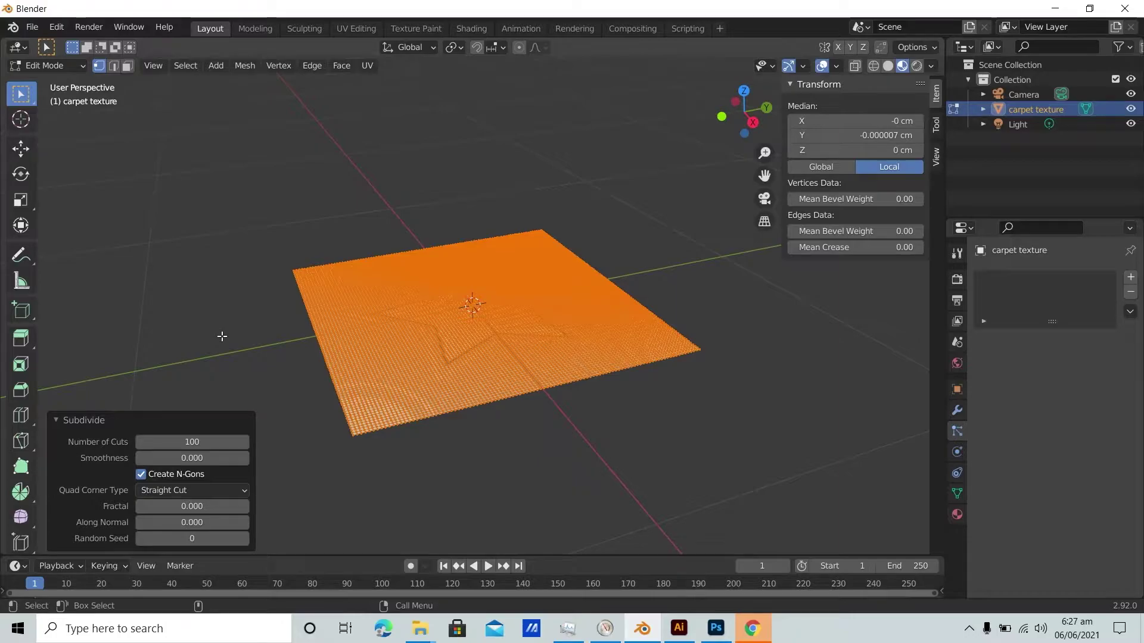
Return the subdivided carpet plane to Object Mode and deselect it.
middle_click_drag(221, 337, 193, 335)
mouse_move(249, 333)
middle_mouse_down()
mouse_move(253, 316)
mouse_move(242, 327)
middle_mouse_up()
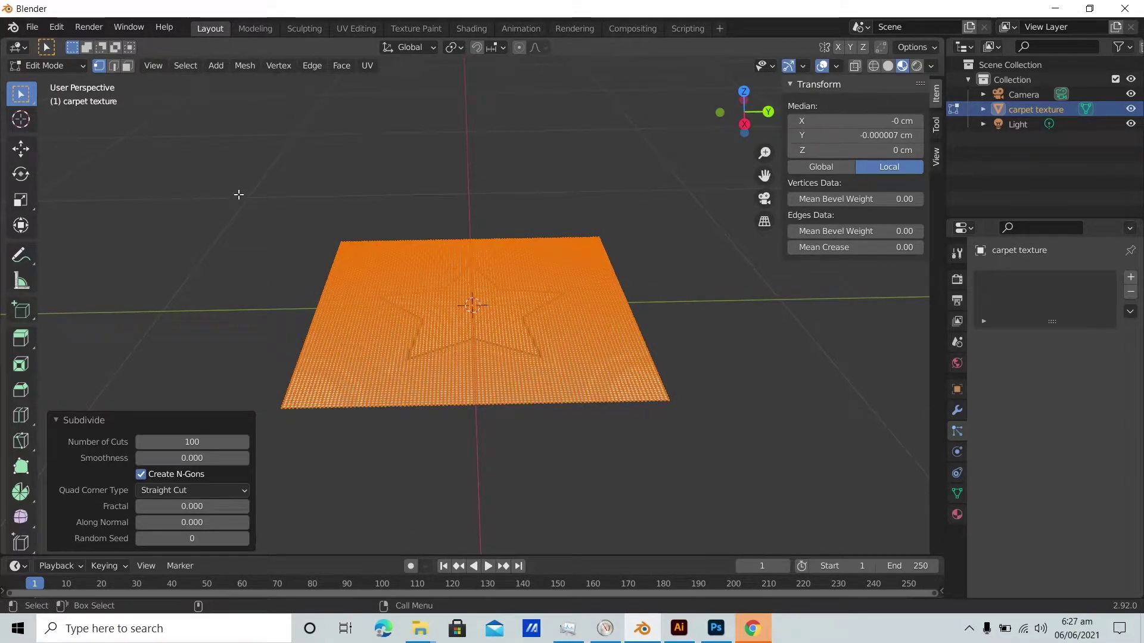
key("Tab")
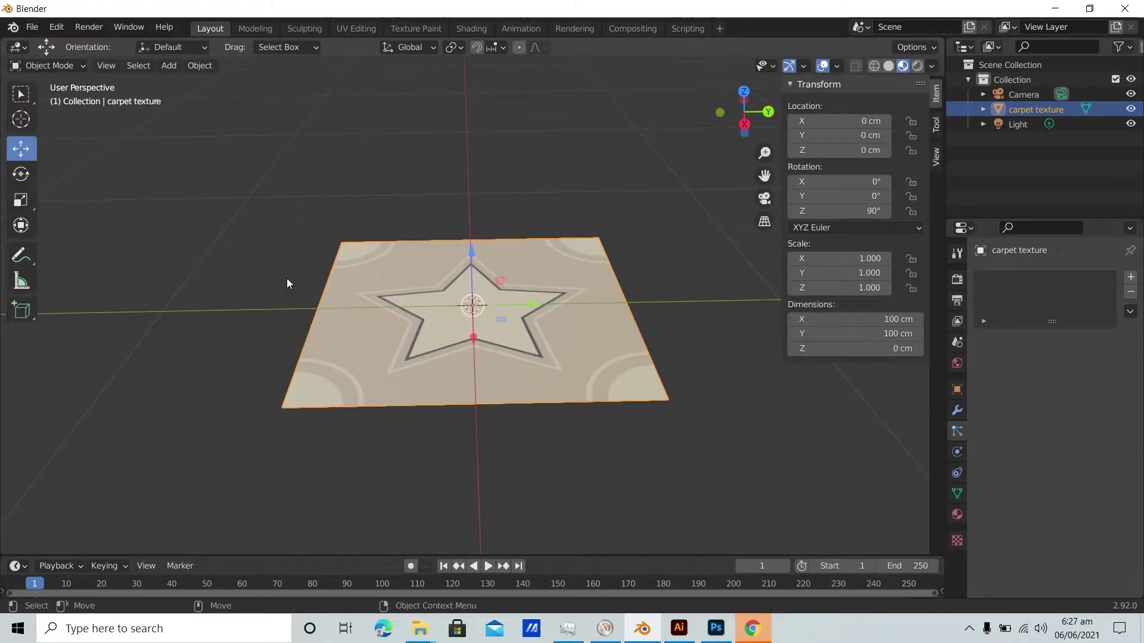
left_click(63, 70)
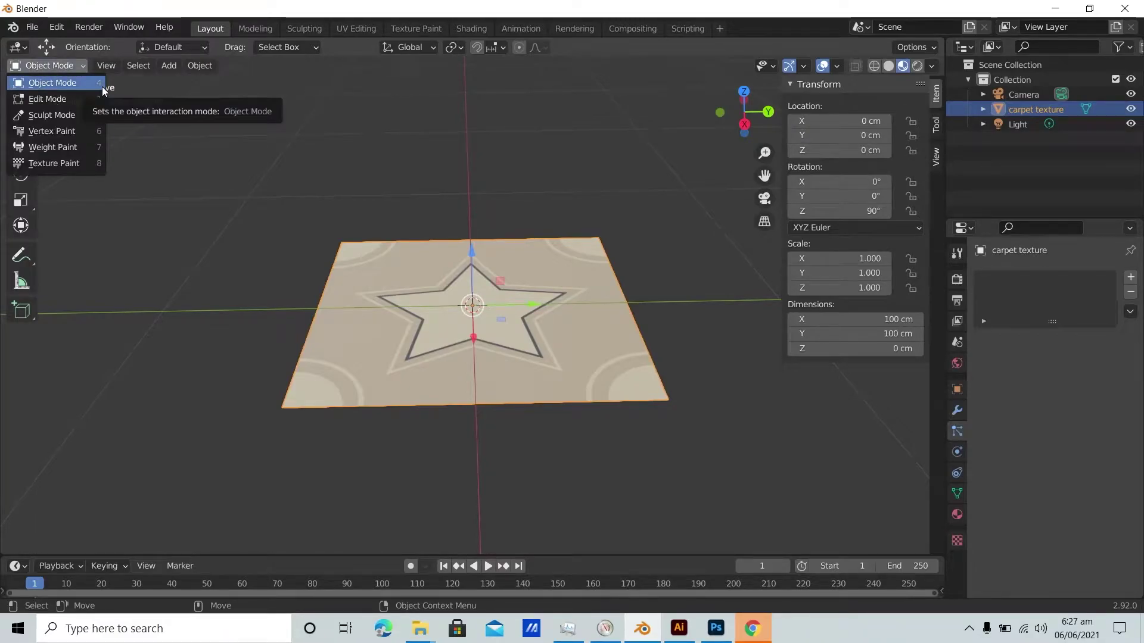
left_click(89, 83)
left_click(352, 162)
middle_click_drag(518, 271, 462, 311)
left_click(461, 309)
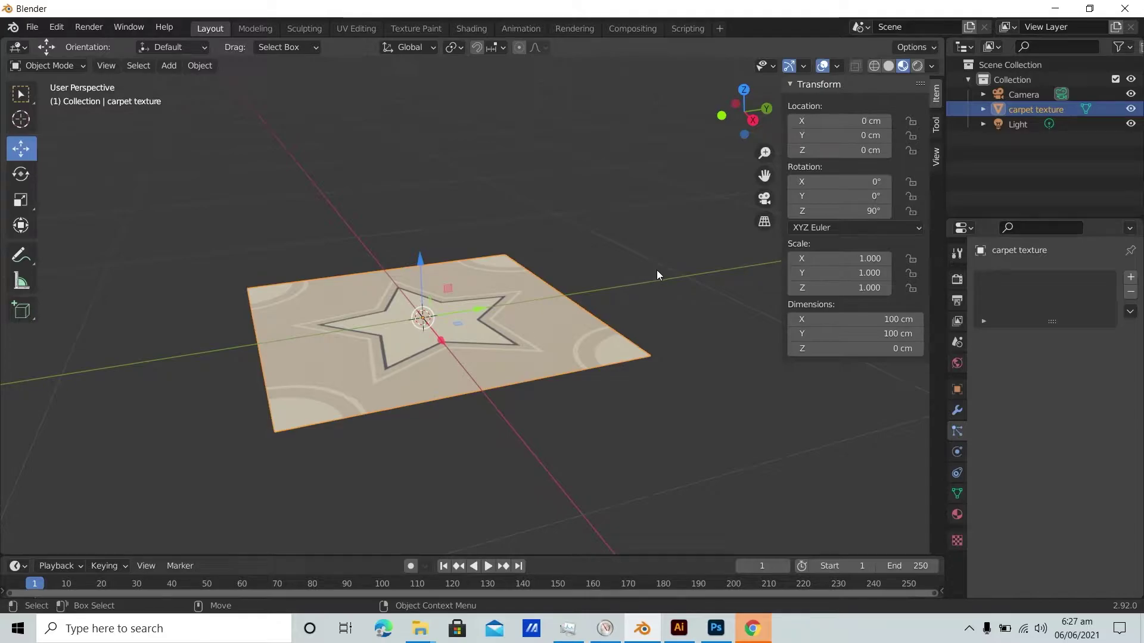
left_click(642, 312)
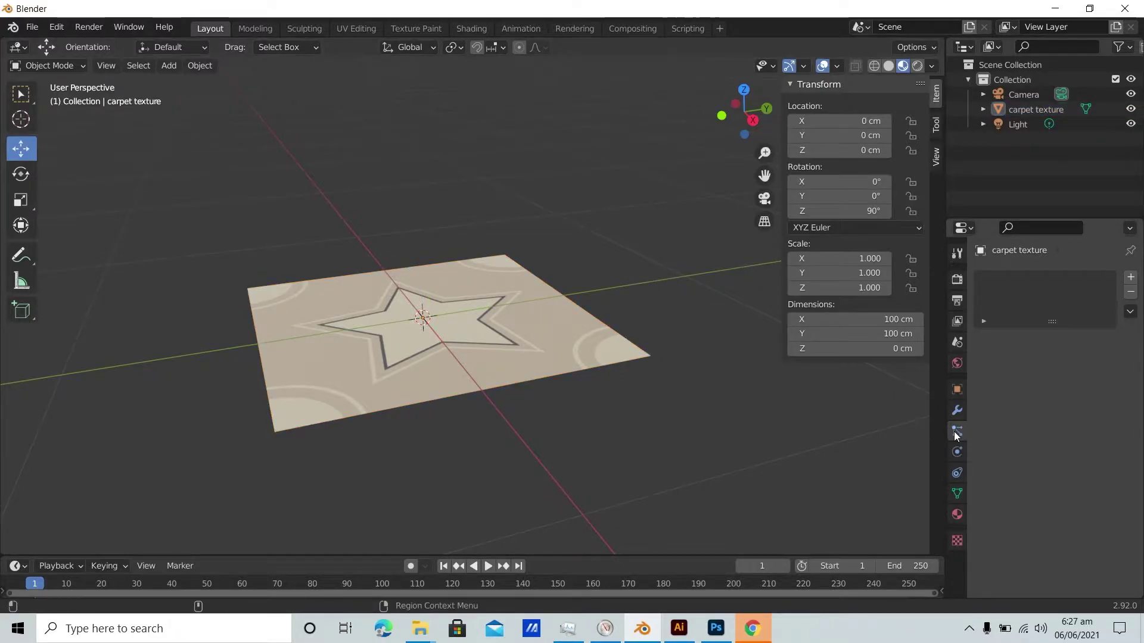
Add a Hair particle system to the carpet plane and set its hair length to 1 cm.
left_click(1131, 277)
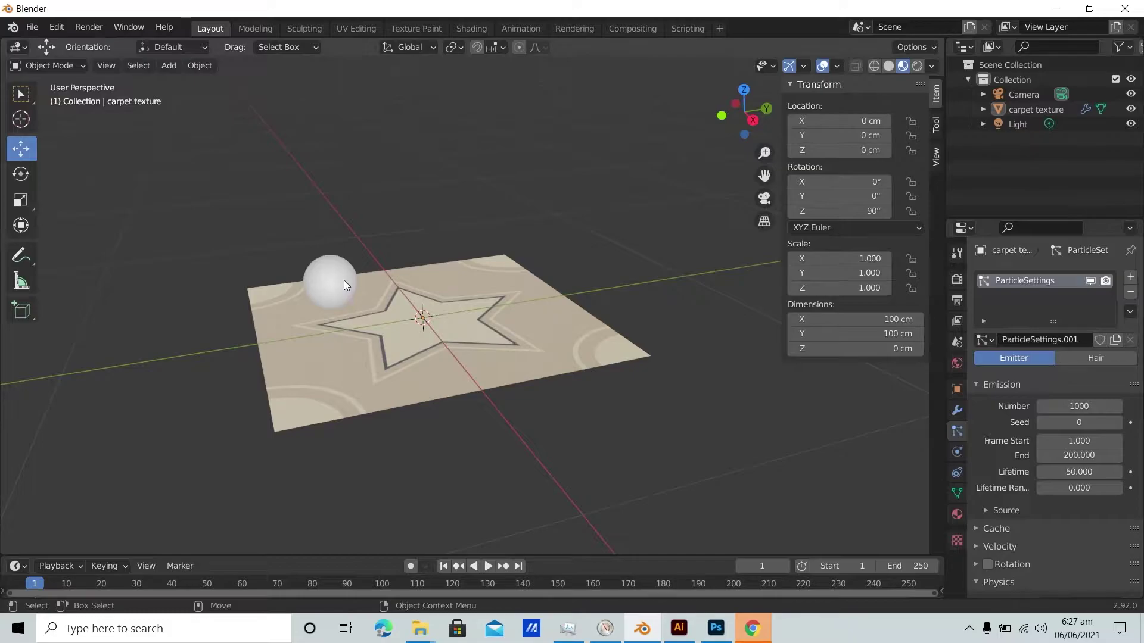
left_click(1065, 355)
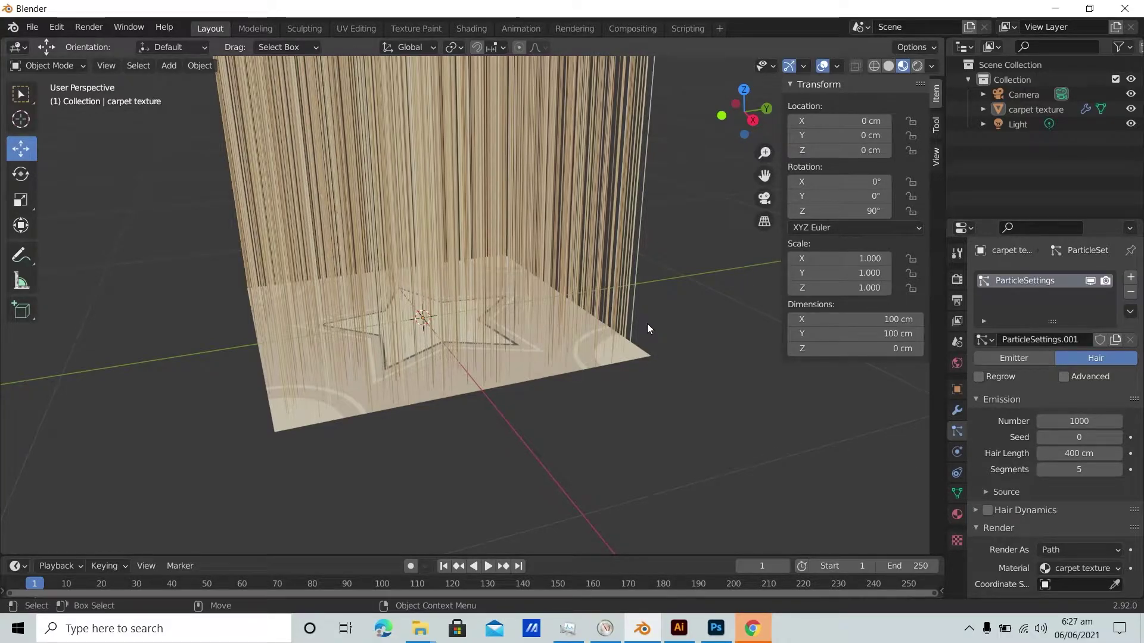
left_click(1078, 454)
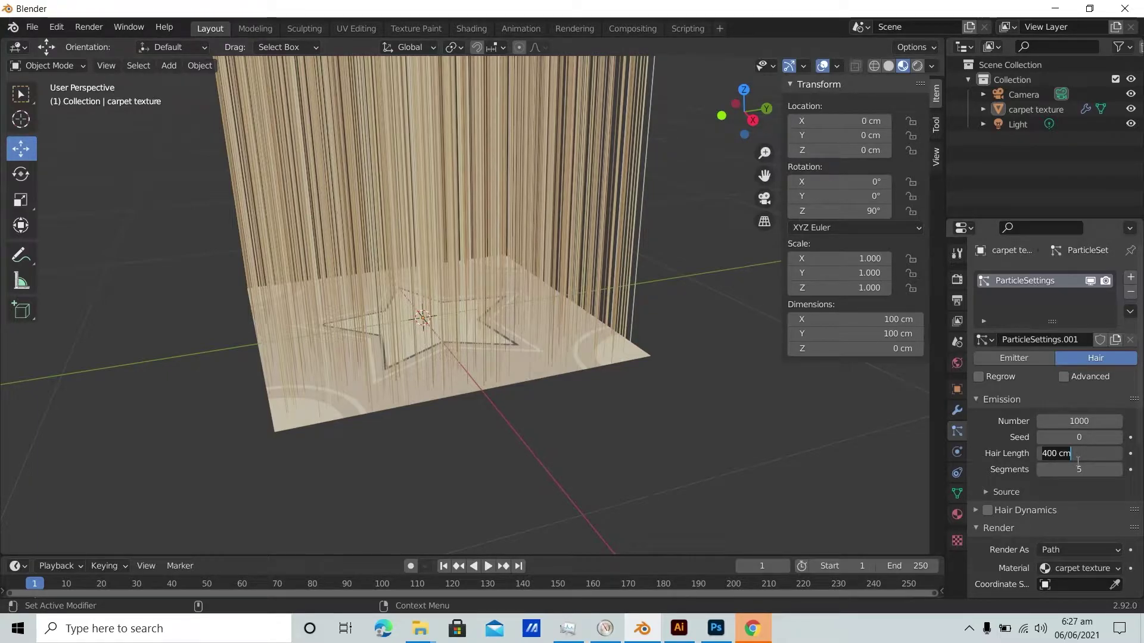
key("BackSpace")
key("BackSpace")
key("BackSpace")
key("BackSpace")
key("BackSpace")
key("BackSpace")
type("1")
key("Return")
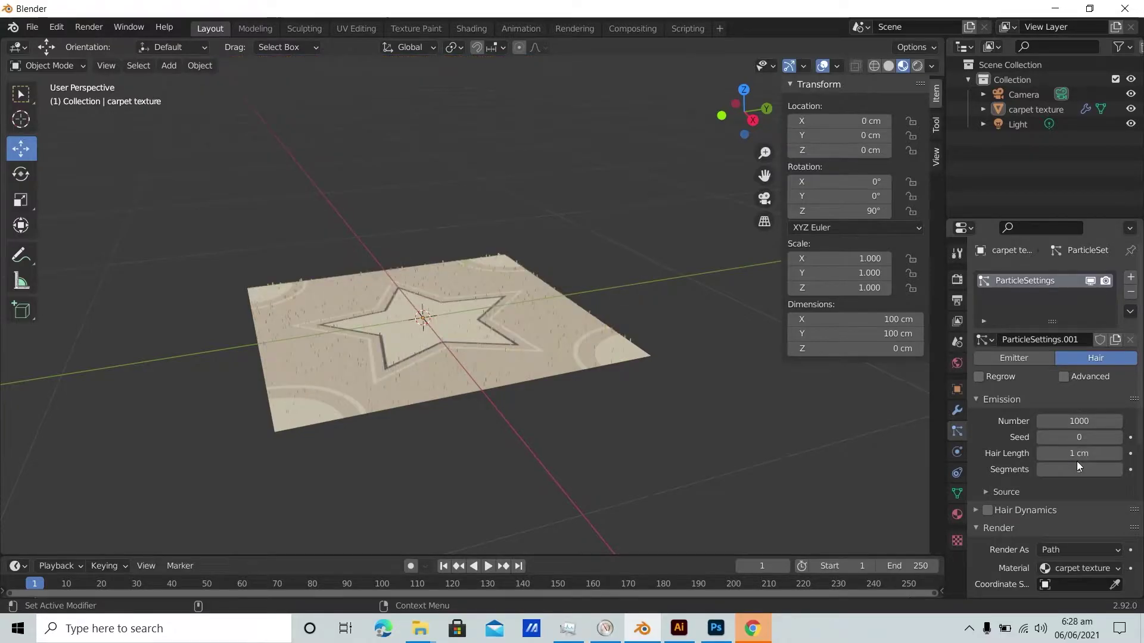
Set the carpet's hair particle number to 50000.
middle_click_drag(469, 369, 367, 349)
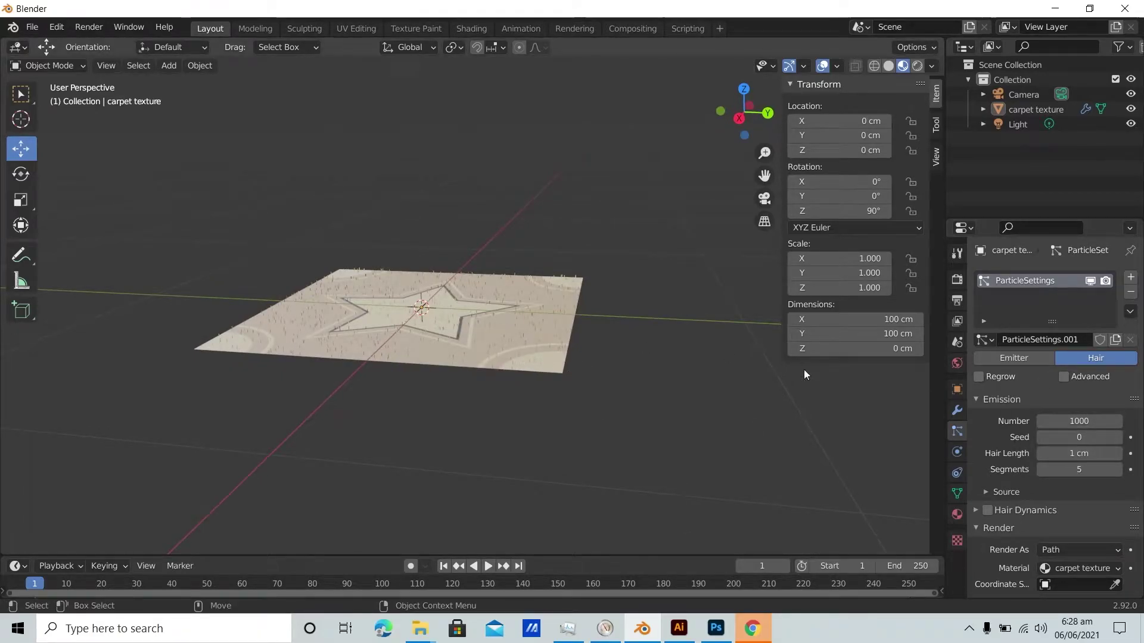
middle_click_drag(516, 341, 486, 349)
scroll(485, 333, "up", 4)
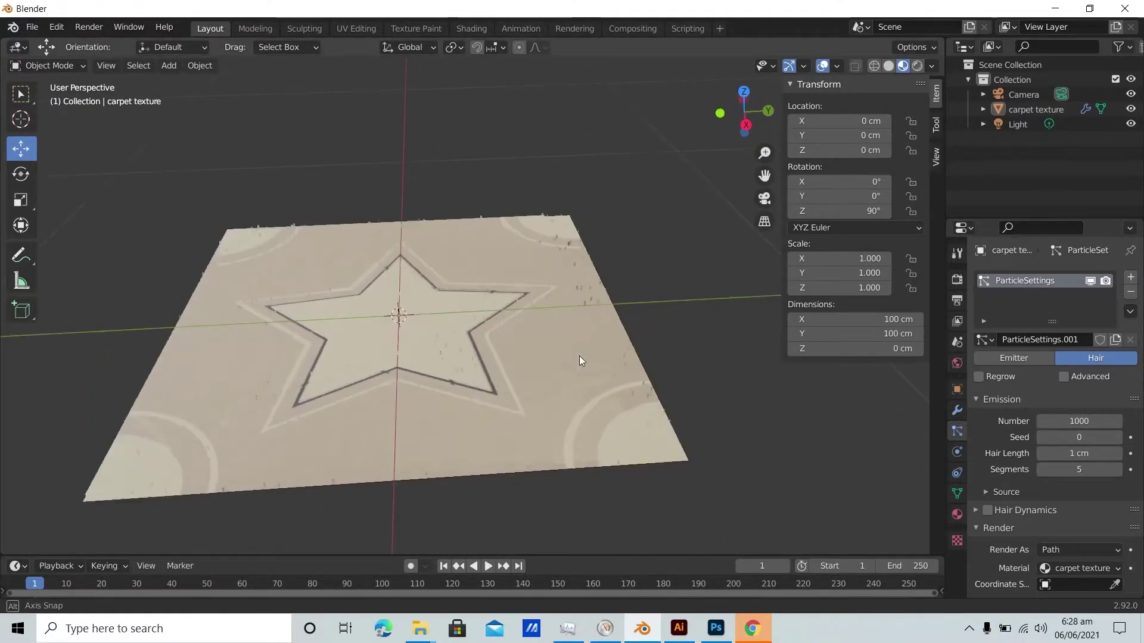
middle_click_drag(556, 352, 511, 353)
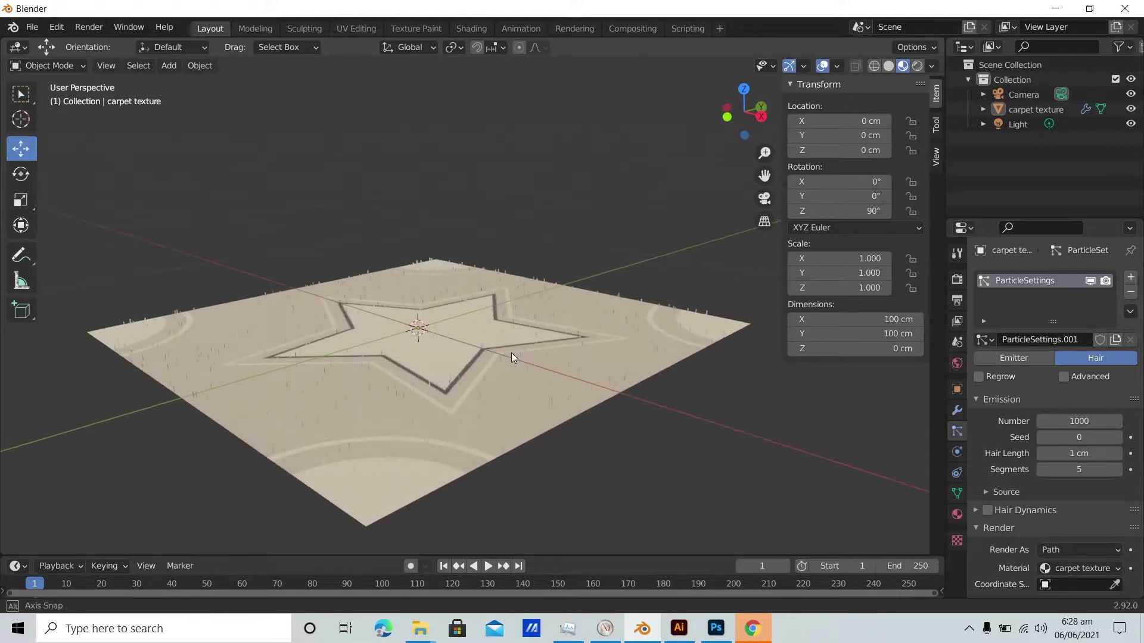
double_click(1066, 420)
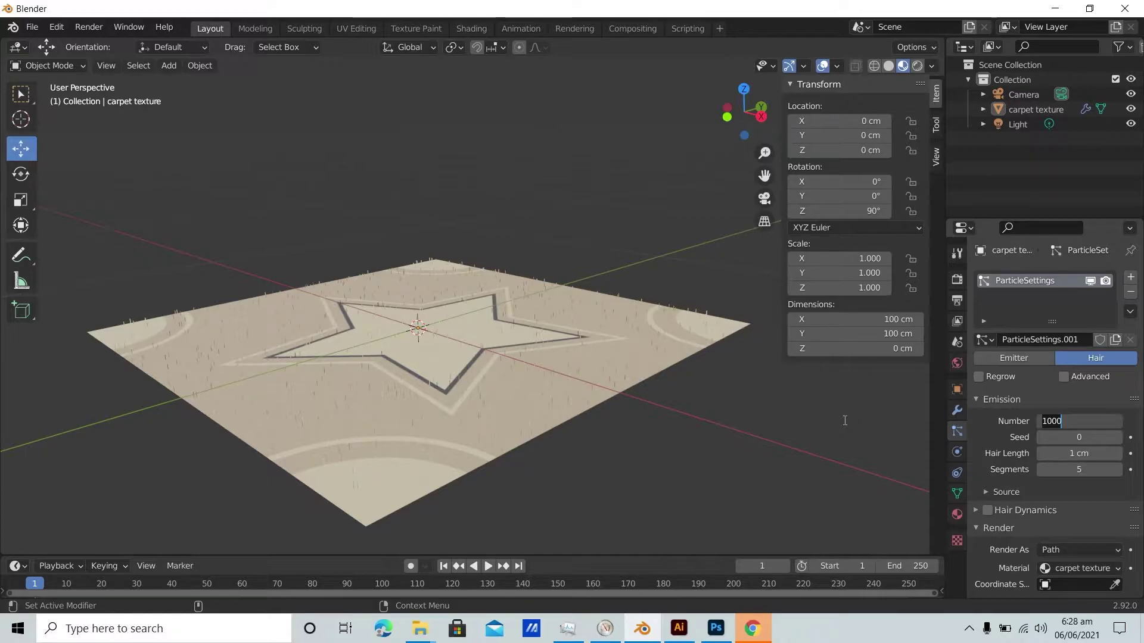
type("50000")
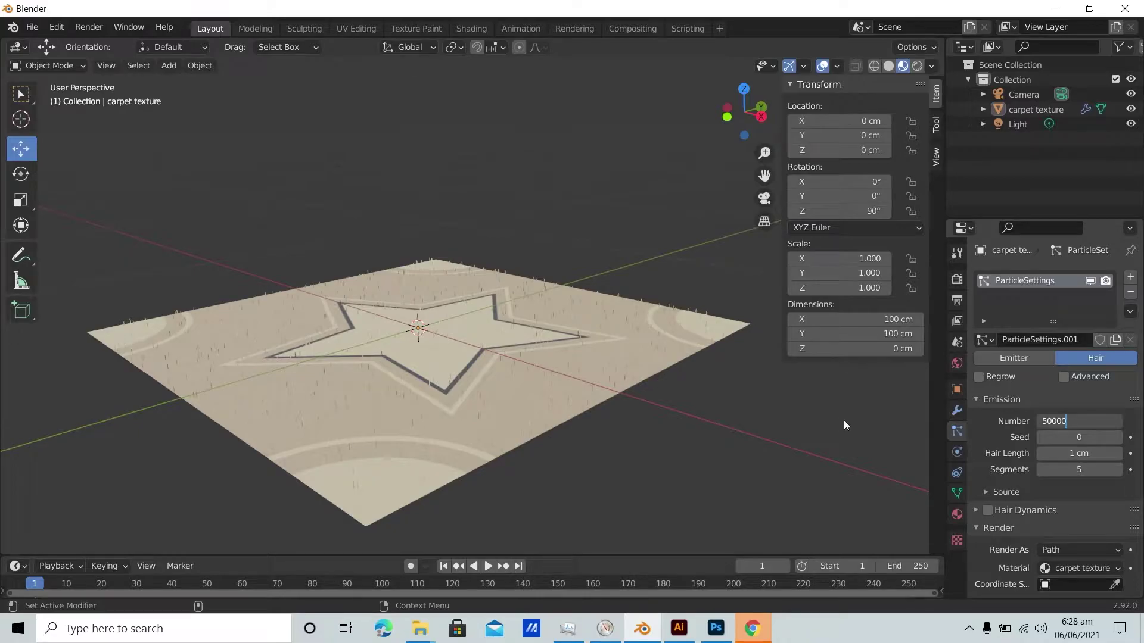
key("Return")
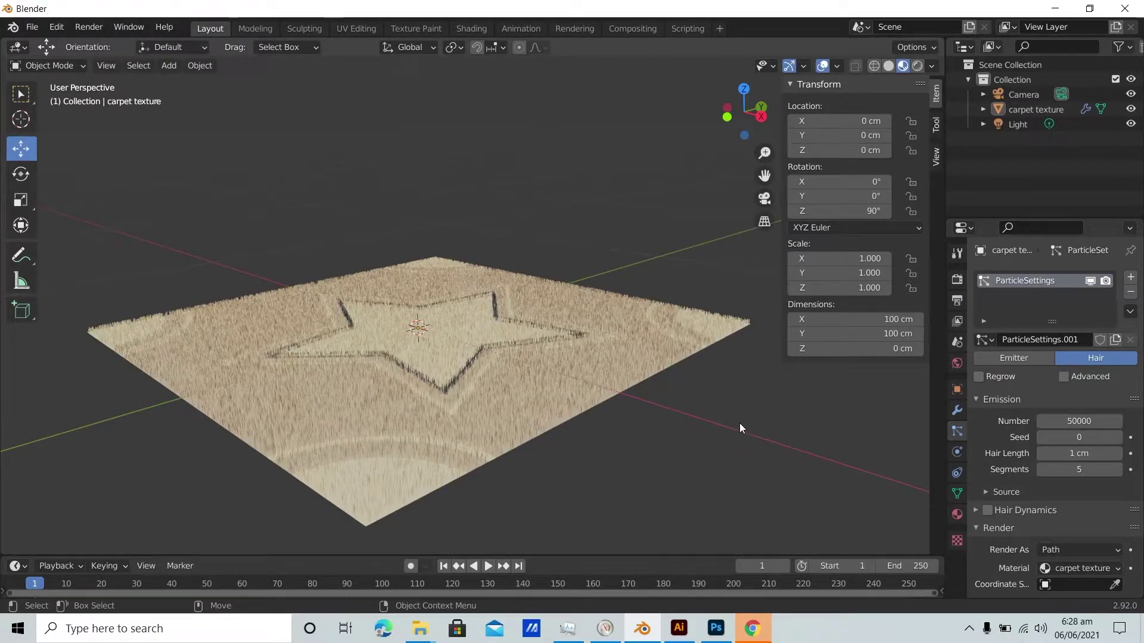
Set the carpet's hair particle number to 100000 and inspect the density.
mouse_move(708, 416)
middle_mouse_down()
mouse_move(592, 459)
mouse_move(703, 424)
middle_mouse_up()
left_click(1087, 420)
type("1")
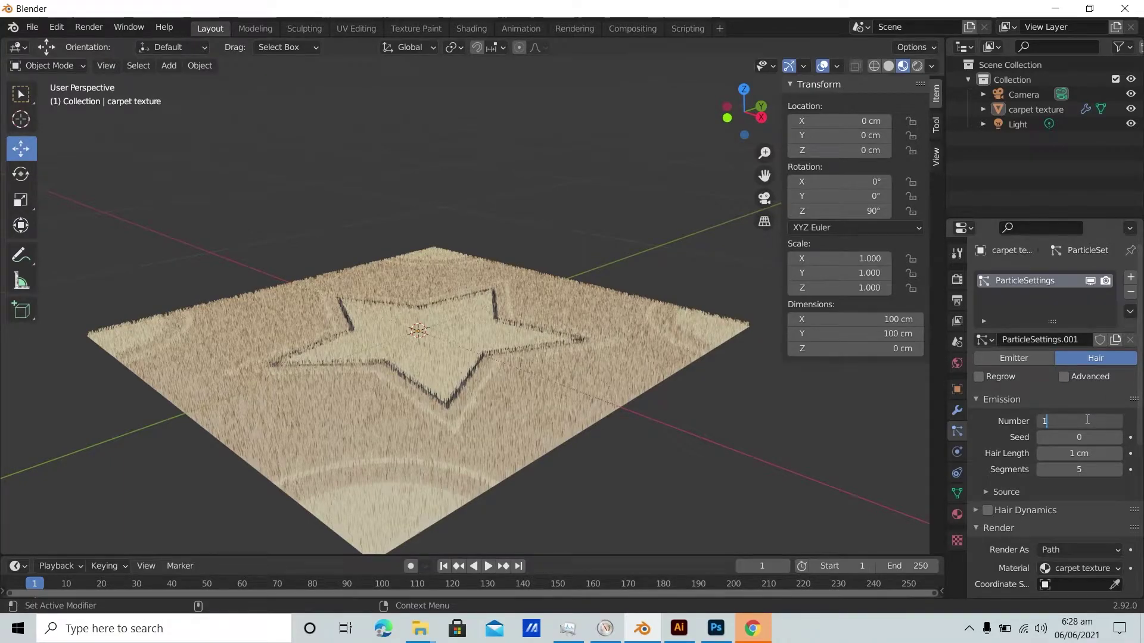
type("00000")
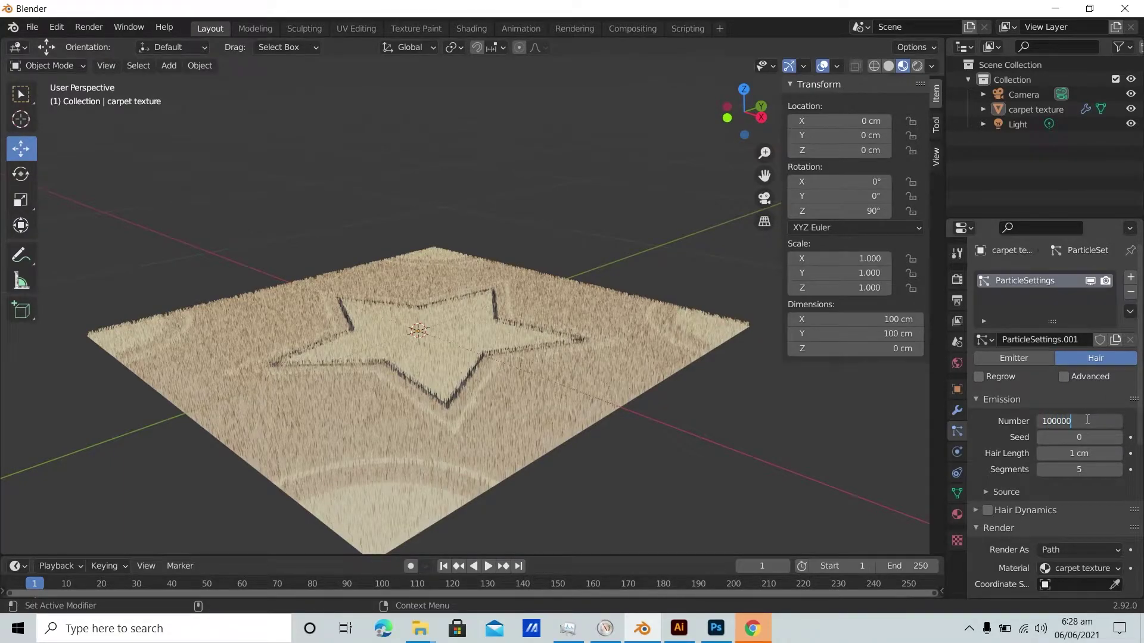
key("Return")
middle_click_drag(729, 423, 524, 387)
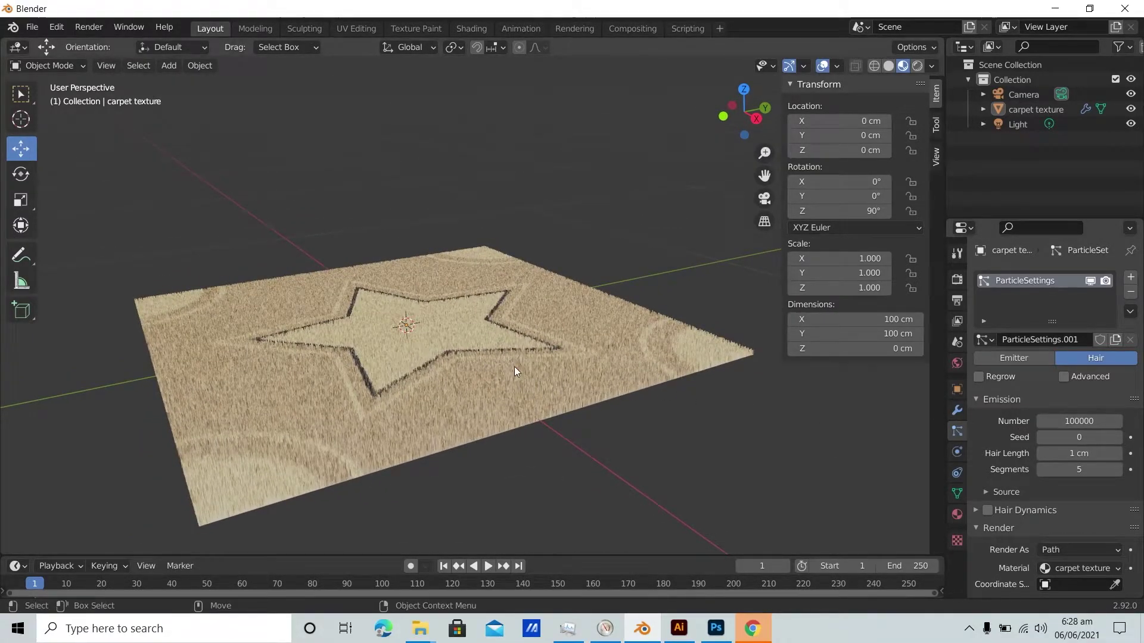
Set the carpet's hair particle number to 200000 and check the denser pile.
double_click(1059, 421)
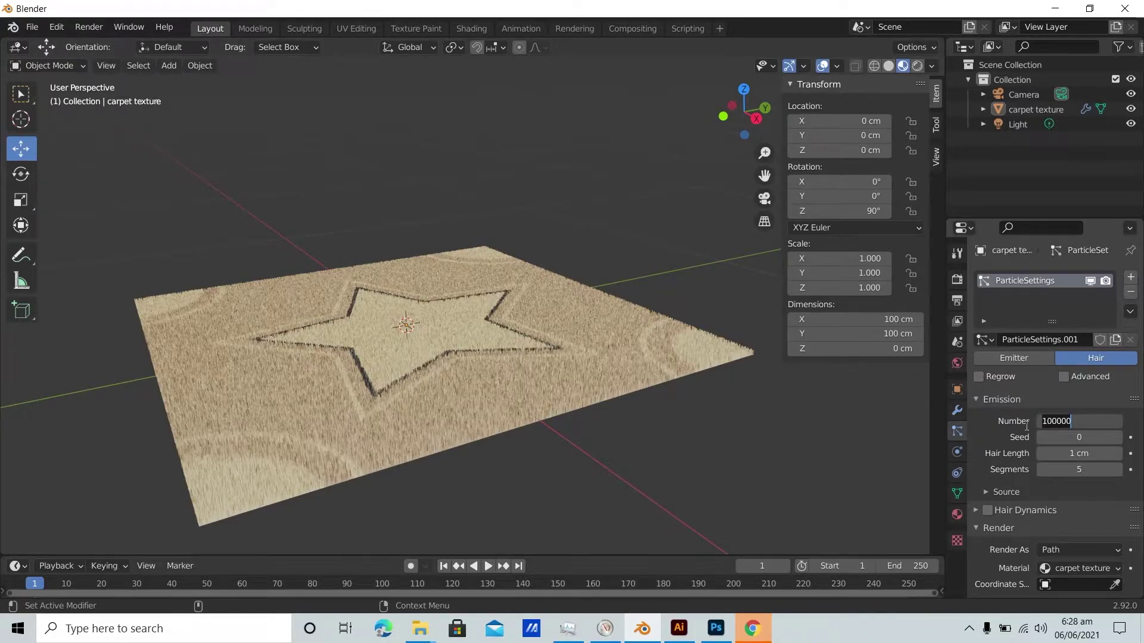
type("2")
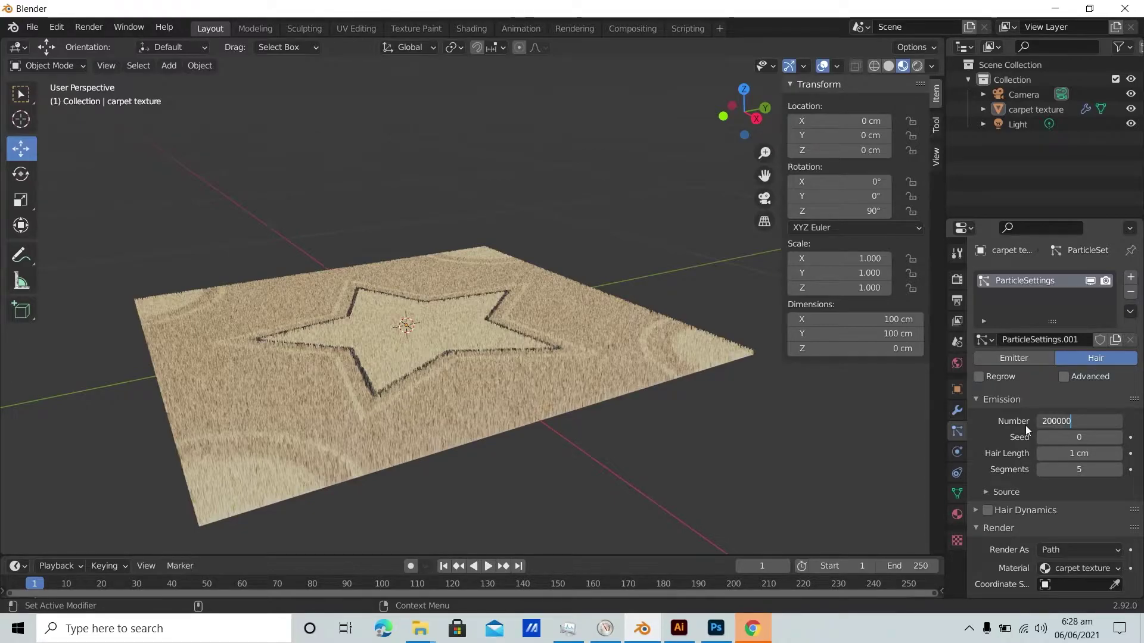
left_click(690, 418)
middle_click_drag(688, 418, 455, 401)
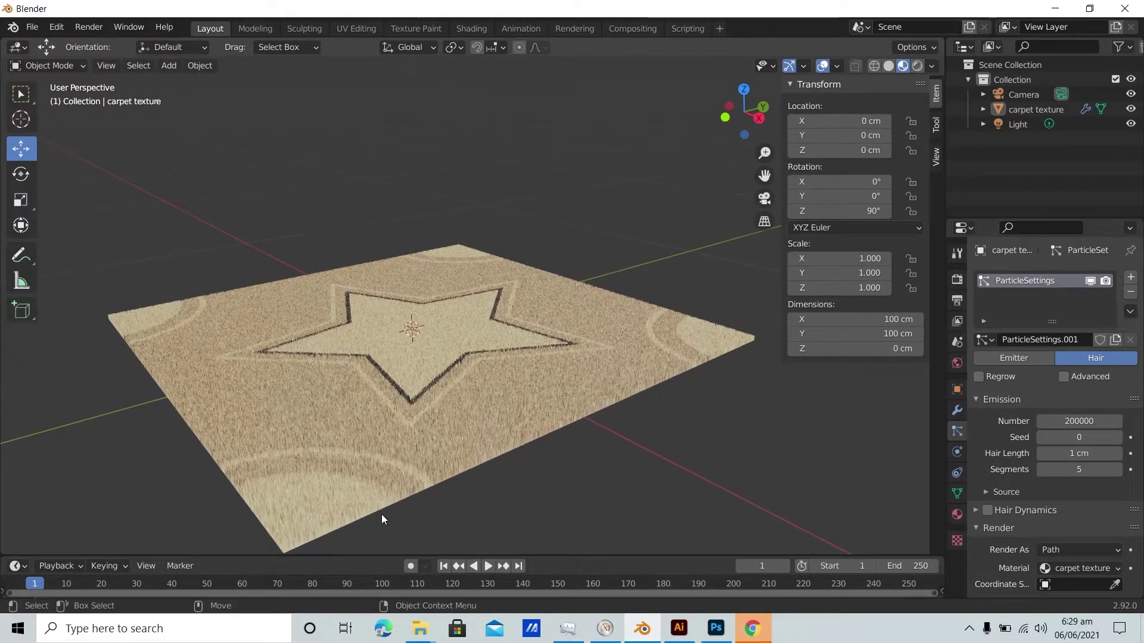
middle_click_drag(334, 526, 449, 410)
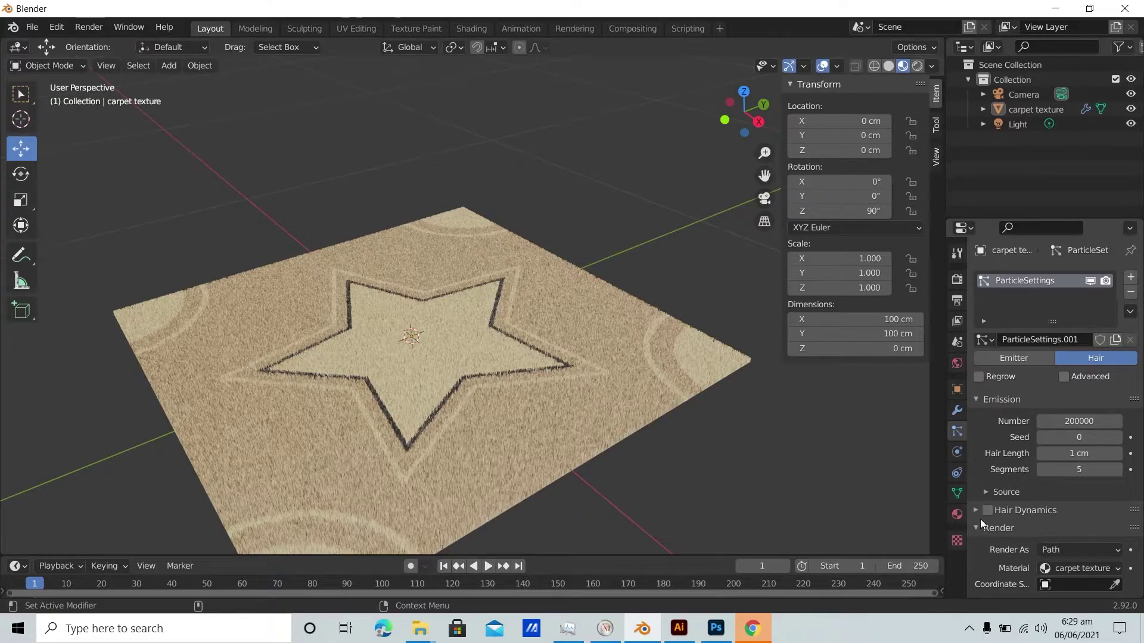
Enable the Advanced options of the carpet's hair particle system and bring its physics forces into view.
scroll(1005, 512, "down", 2)
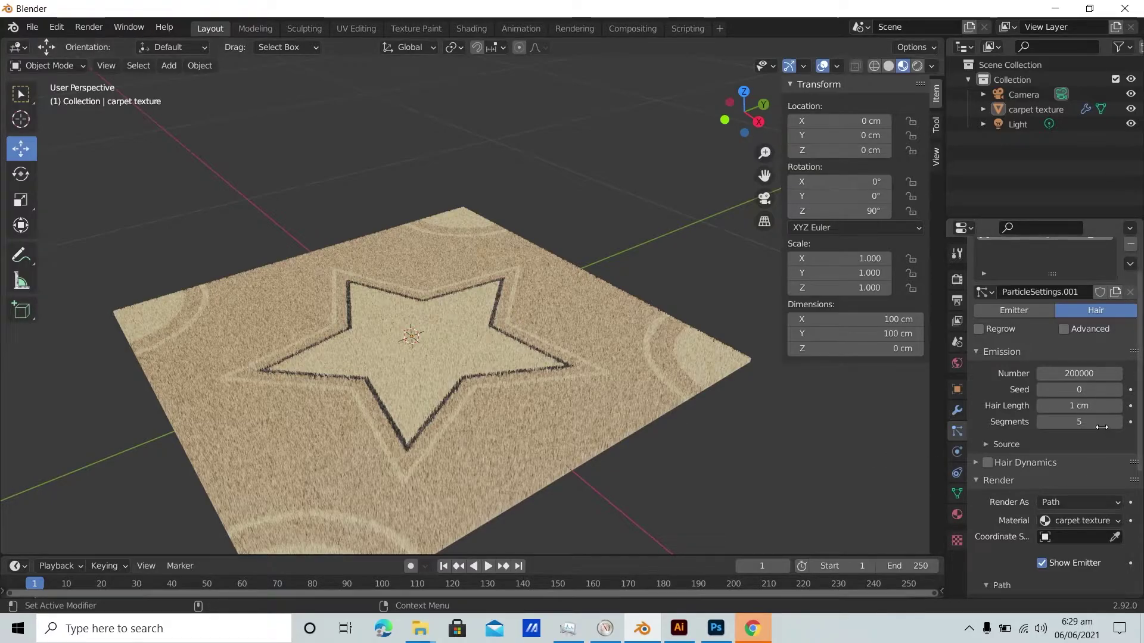
middle_click_drag(494, 399, 420, 290)
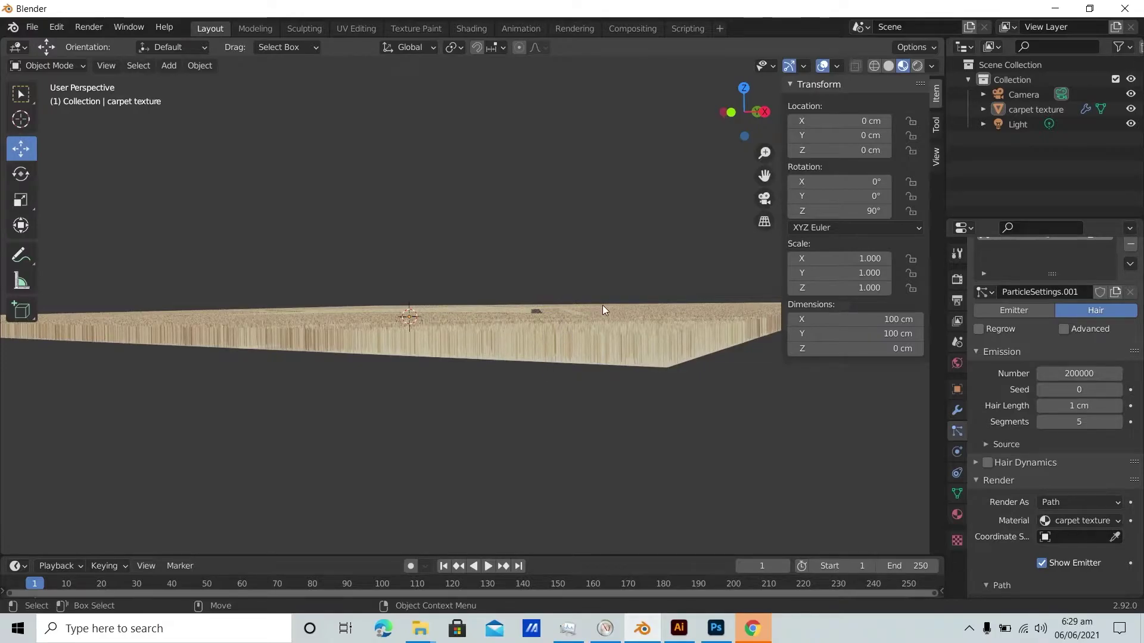
middle_click_drag(673, 313, 609, 339)
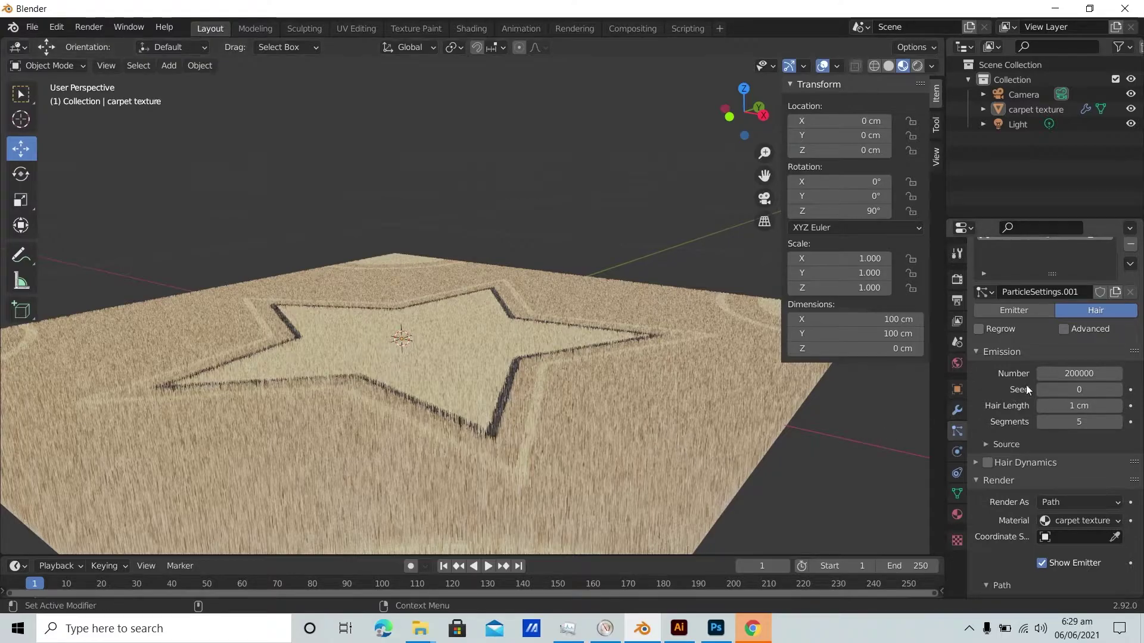
left_click(1064, 330)
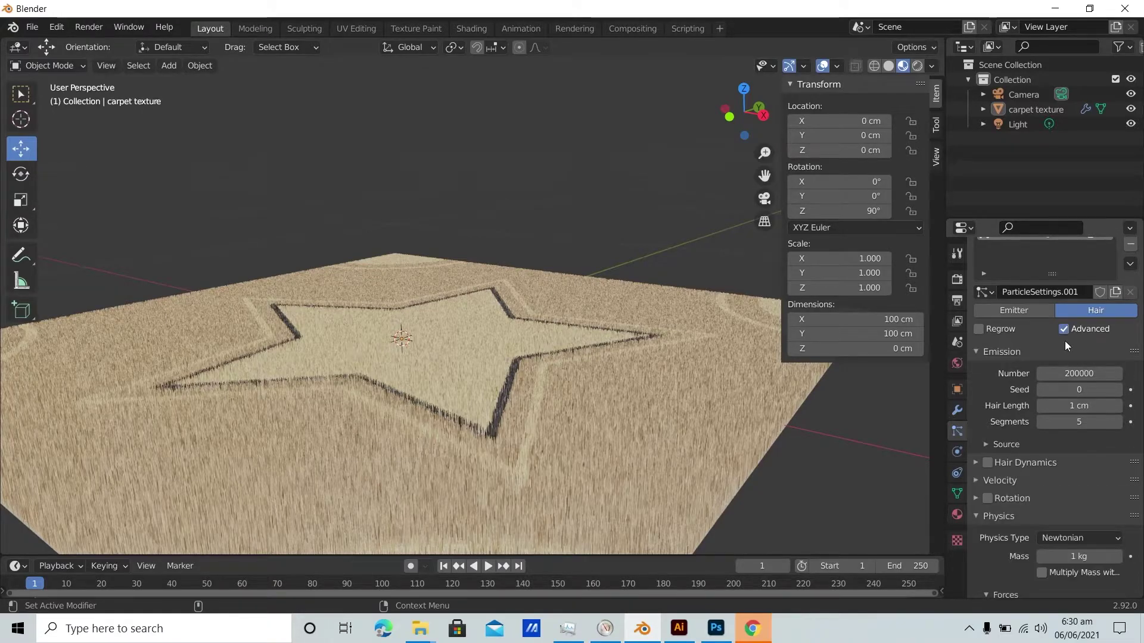
left_click(1005, 515)
left_click(1005, 518)
scroll(1020, 495, "down", 6)
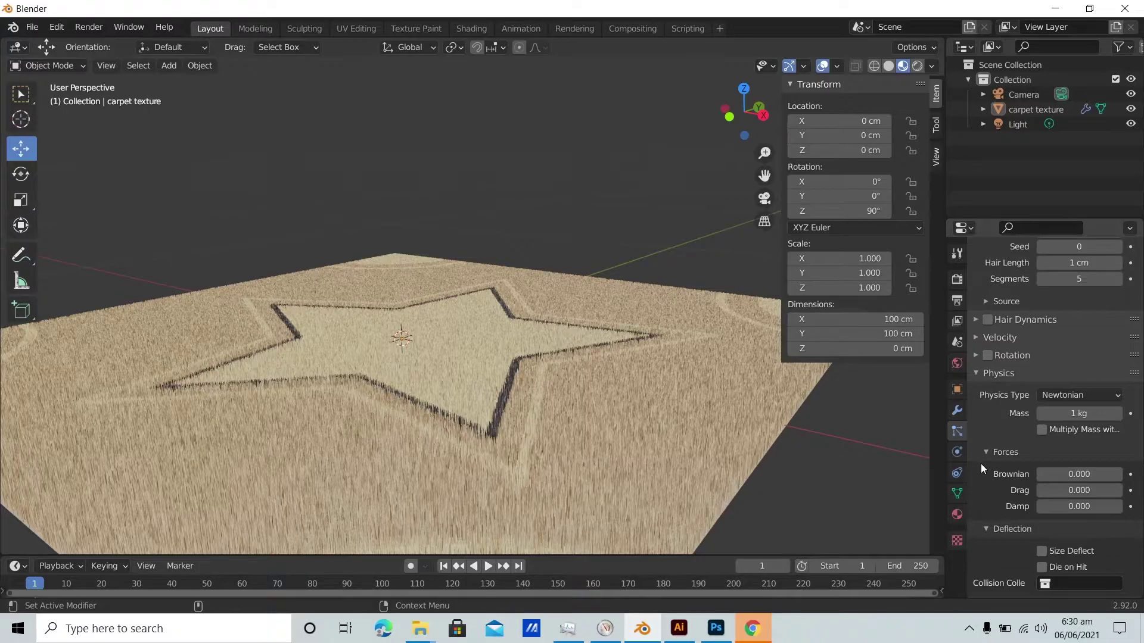
Set the Brownian force of the carpet's hair particles to 1.
left_click(1060, 475)
type("0.0")
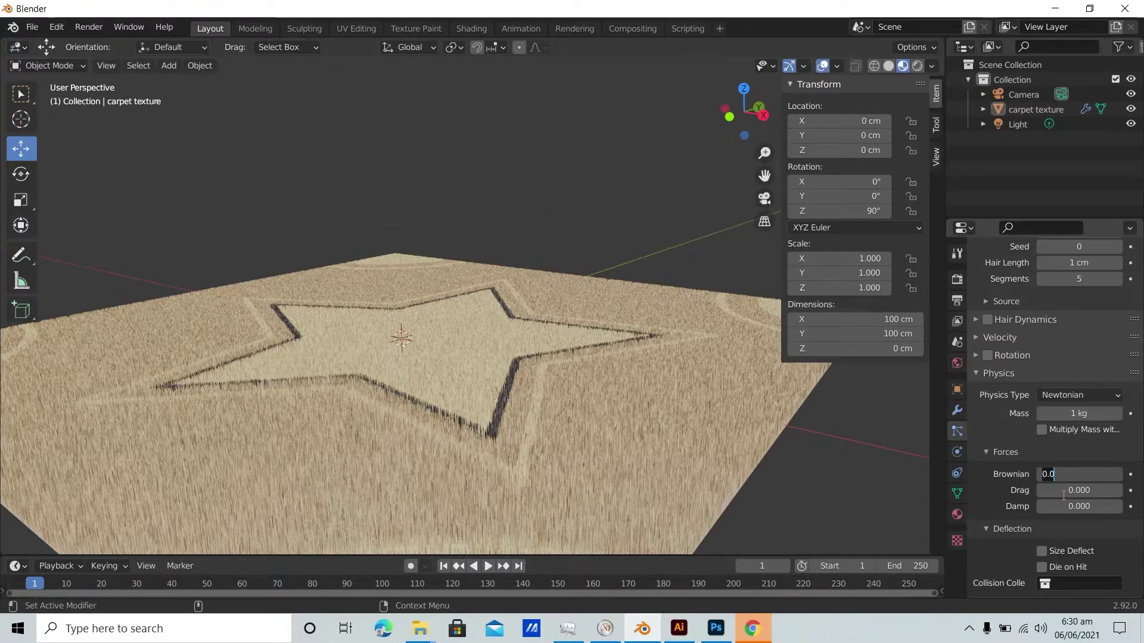
key("Return")
middle_click_drag(509, 431, 579, 352)
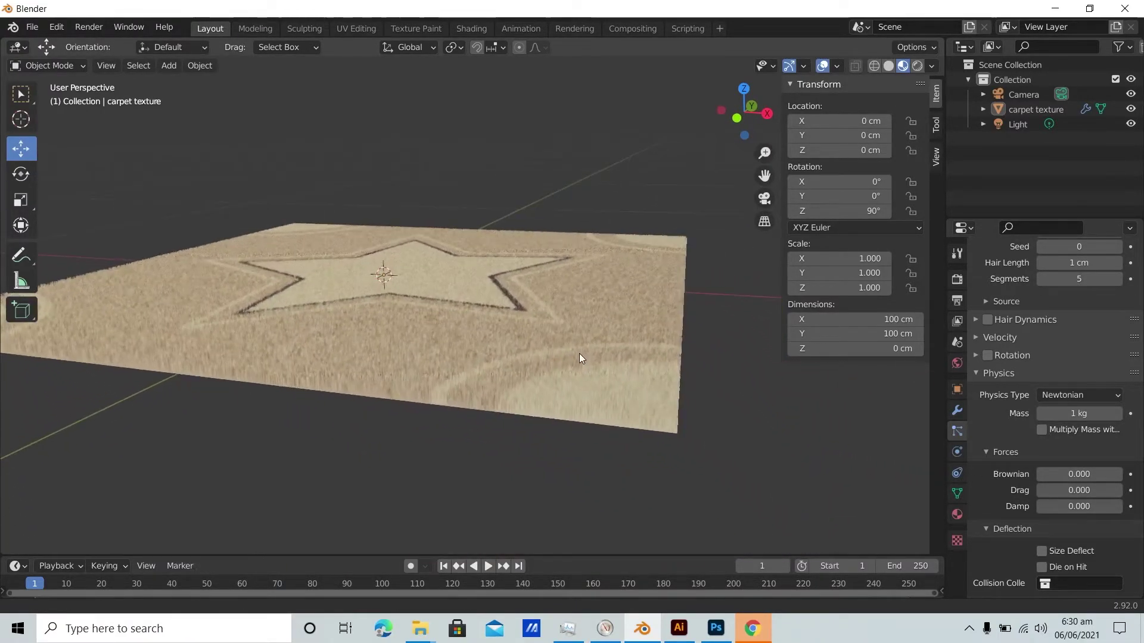
left_click(1063, 472)
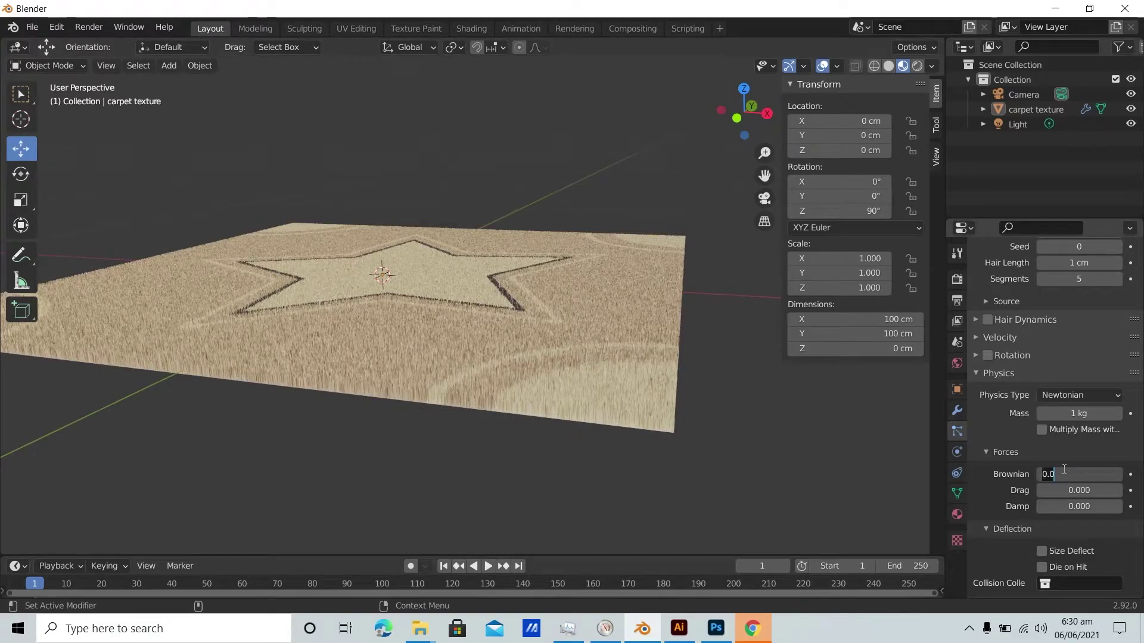
type("1")
key("Return")
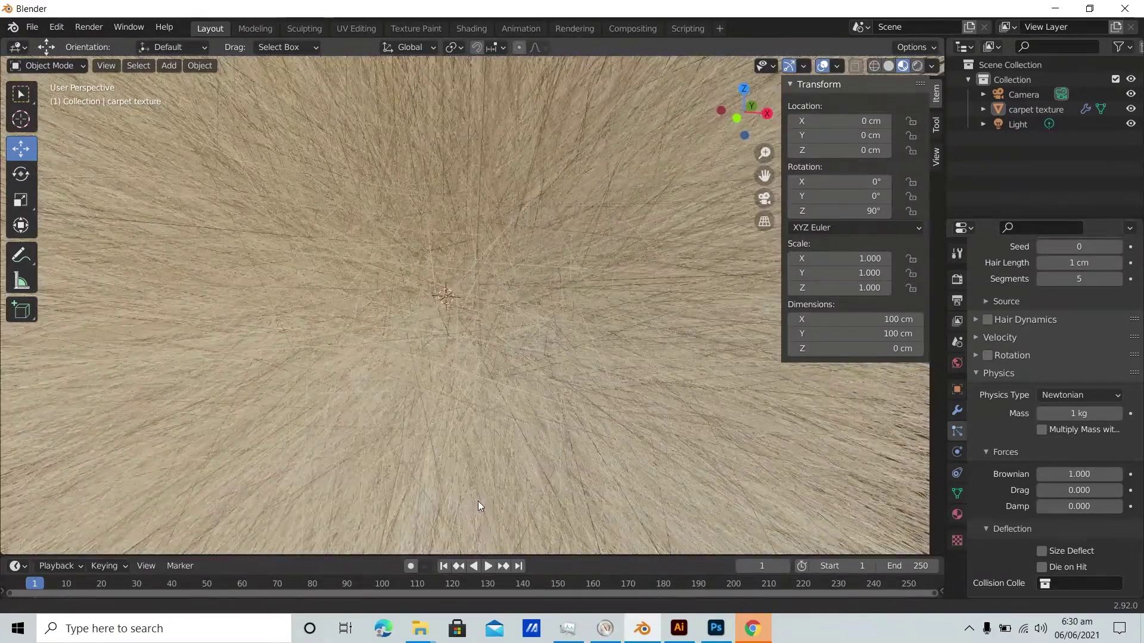
Reduce the Brownian force of the carpet's hair particles to 0.1.
scroll(475, 406, "up", 3)
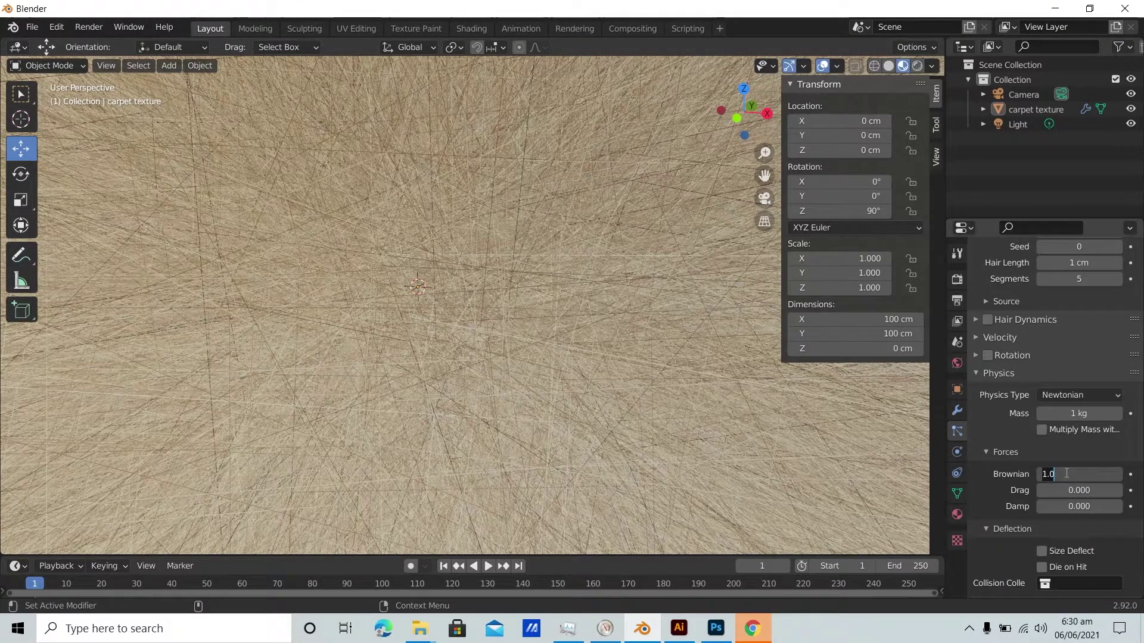
type("0.1")
key("Return")
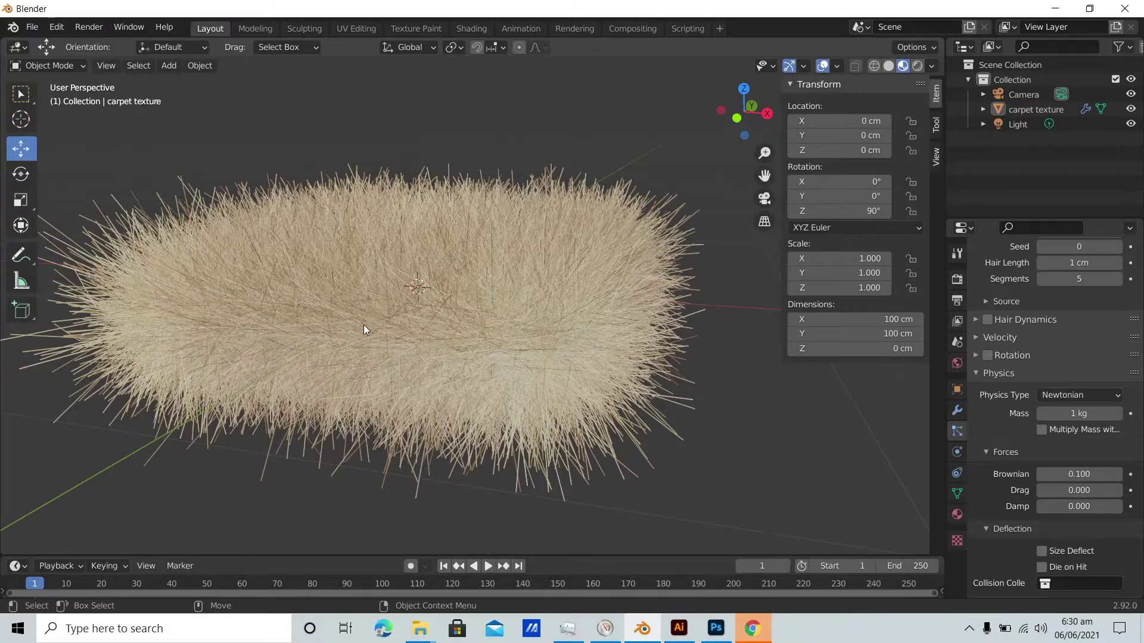
Reduce the Brownian force of the carpet's hair particles to 0.01.
left_click(1079, 475)
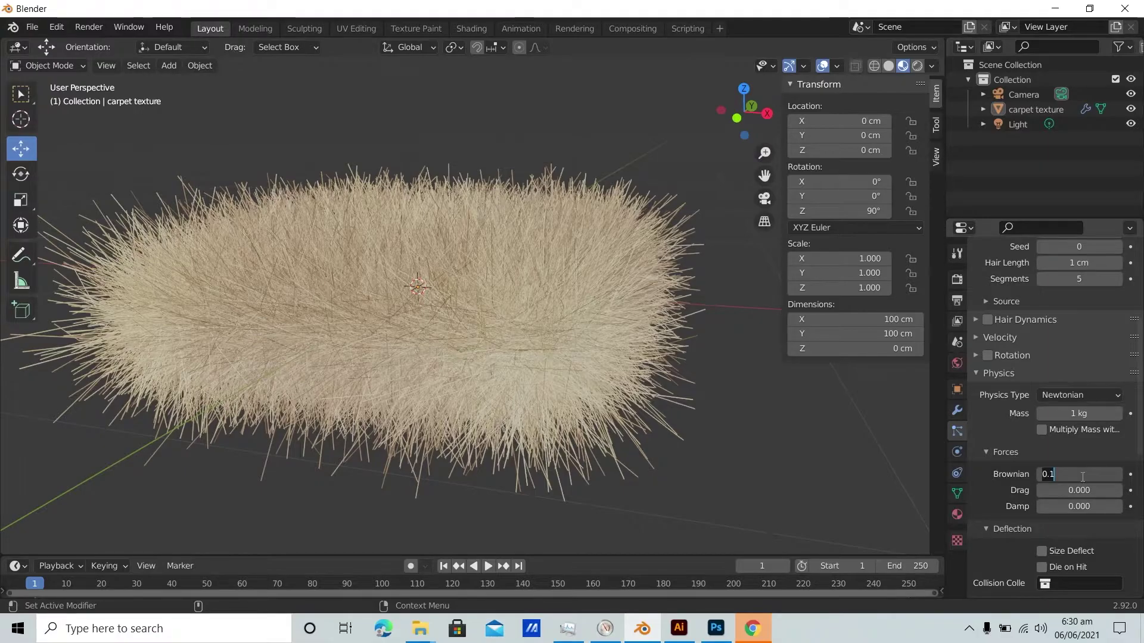
key("BackSpace")
type("0")
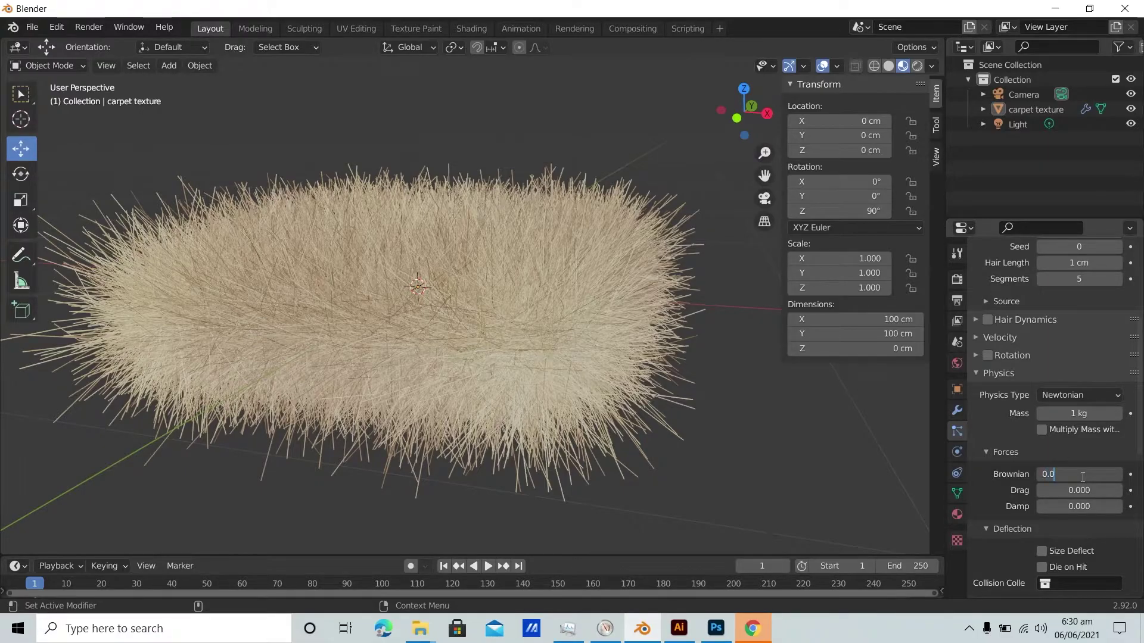
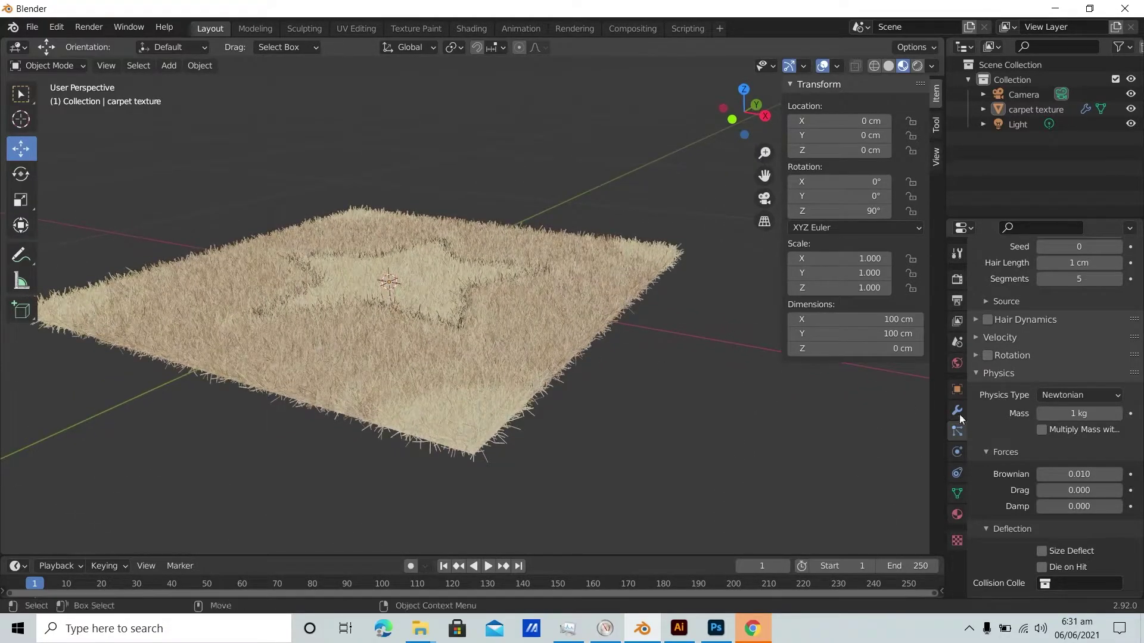
Reduce the hair's Brownian force to 0.001 and inspect the strands along the carpet edge up close.
left_click(1063, 475)
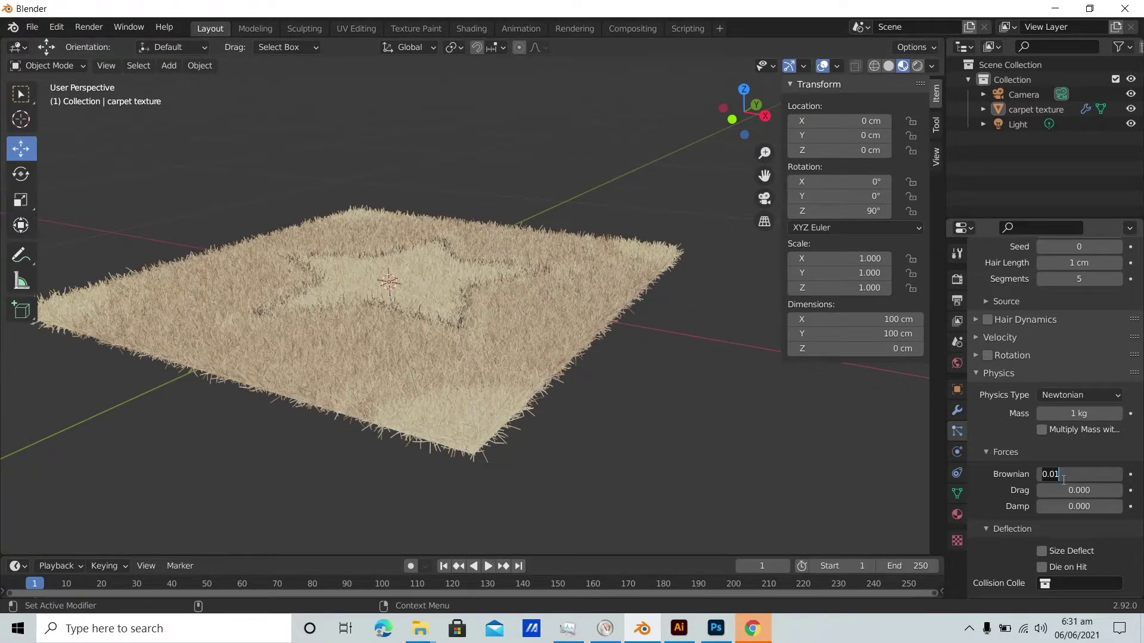
key("BackSpace")
key("Return")
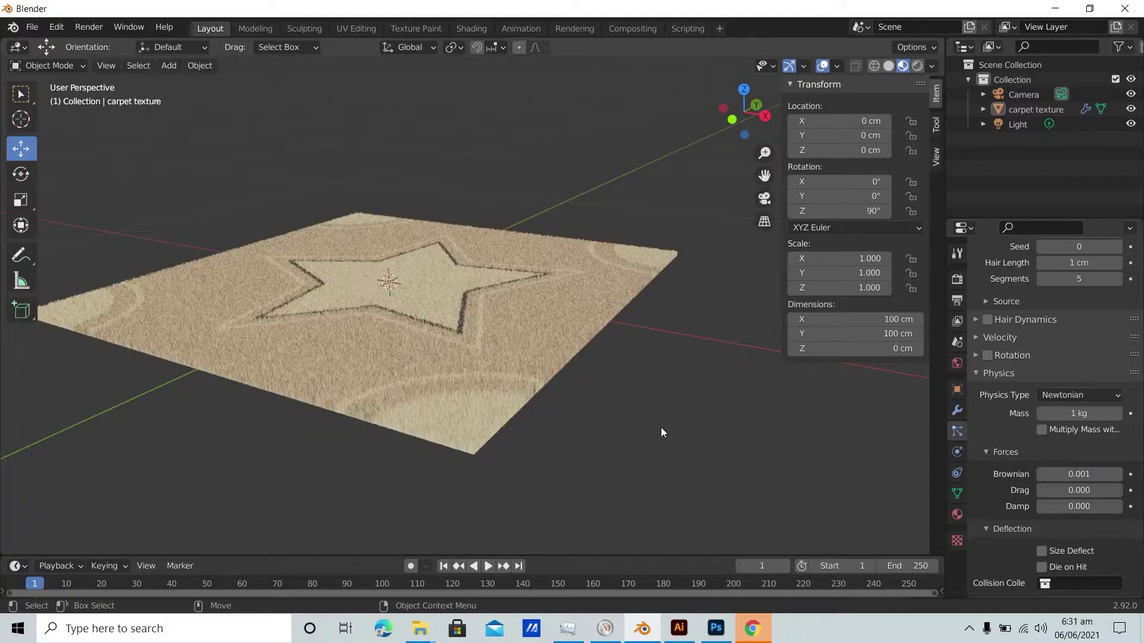
middle_click_drag(462, 442, 486, 324)
scroll(486, 324, "up", 8)
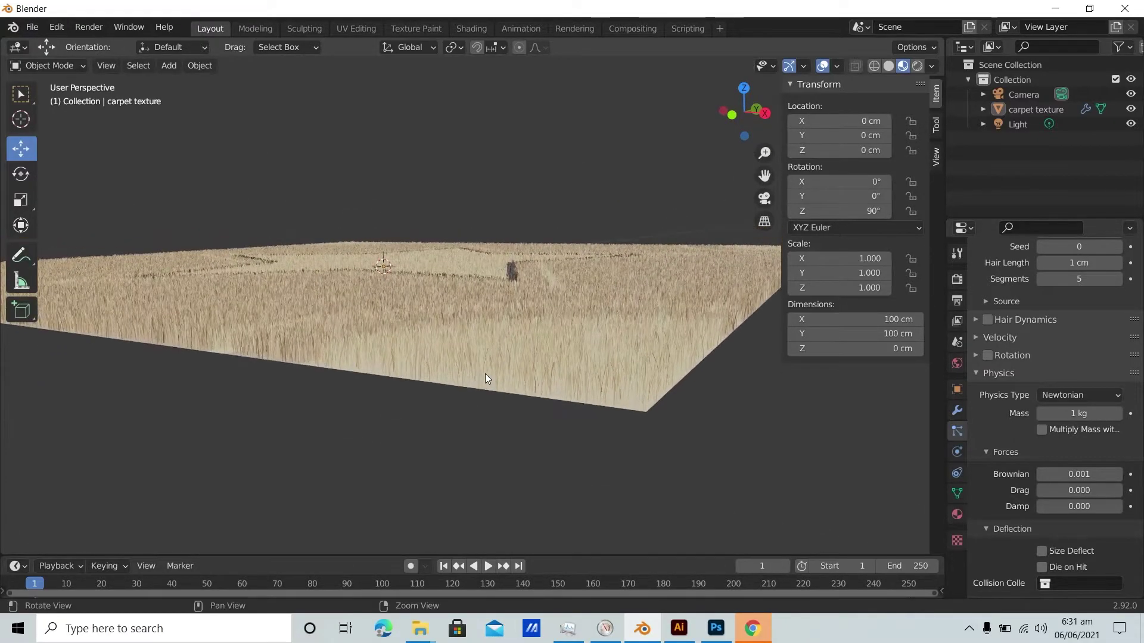
scroll(490, 349, "down", 3)
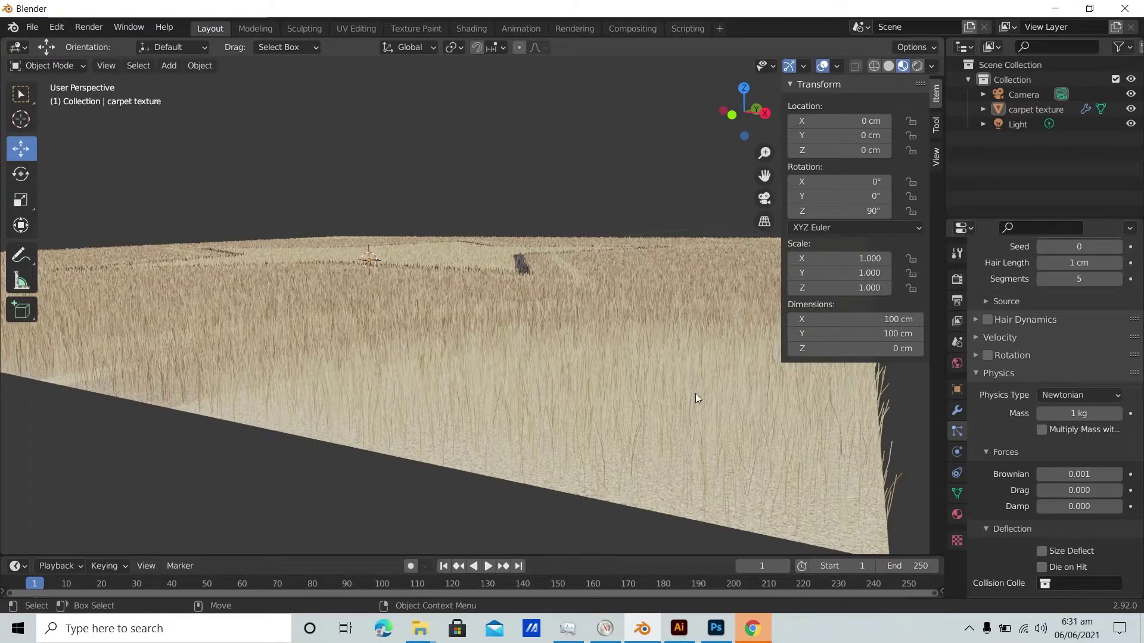
Set the hair's Brownian force to 0.004 and review the whole carpet from several angles.
left_click(1079, 473)
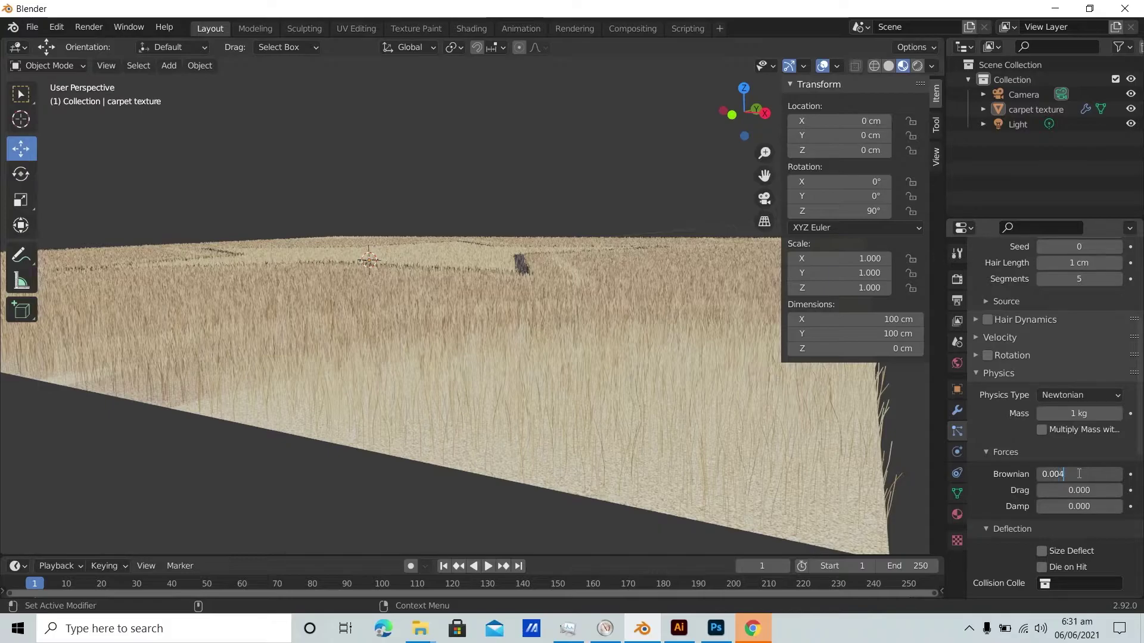
key("Return")
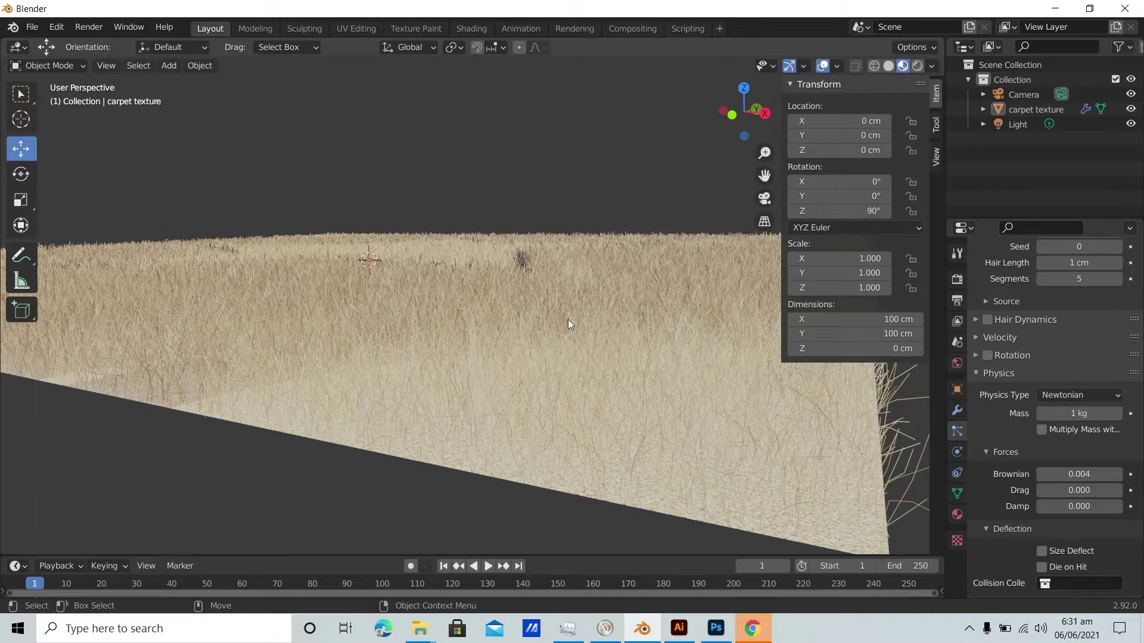
middle_click_drag(674, 353, 458, 364)
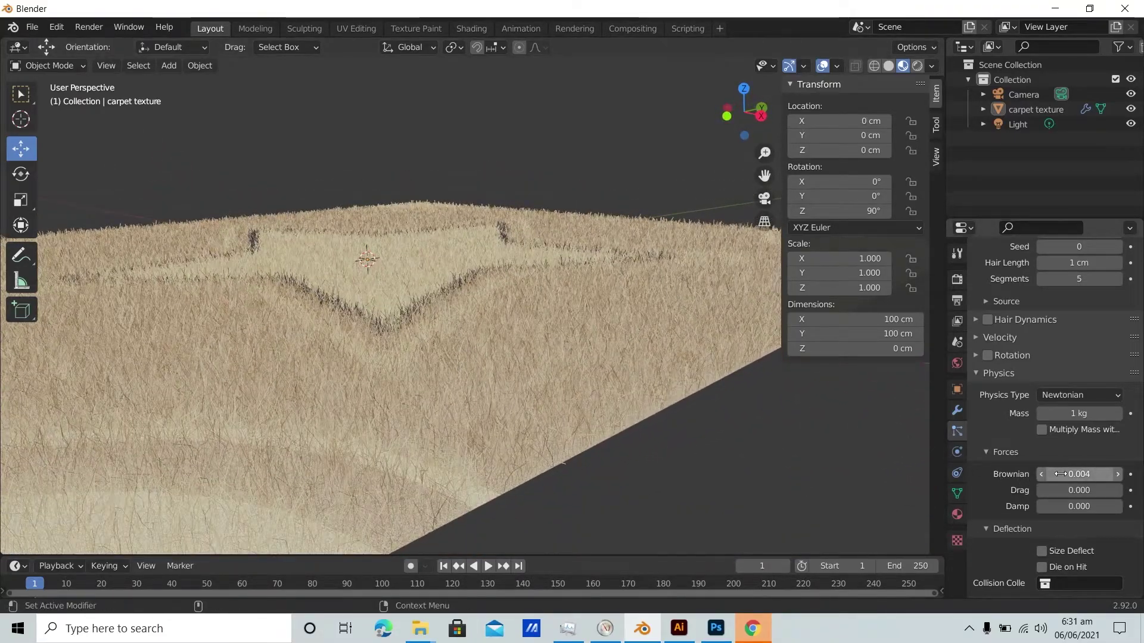
middle_click_drag(253, 342, 342, 387)
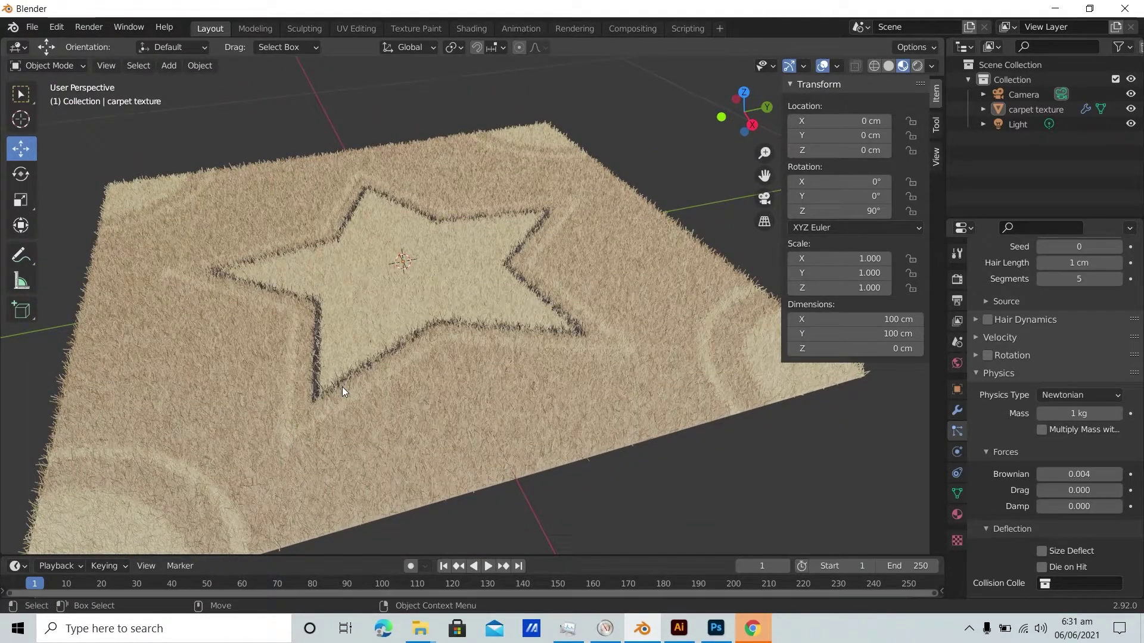
scroll(357, 331, "down", 3)
middle_click_drag(358, 330, 450, 318)
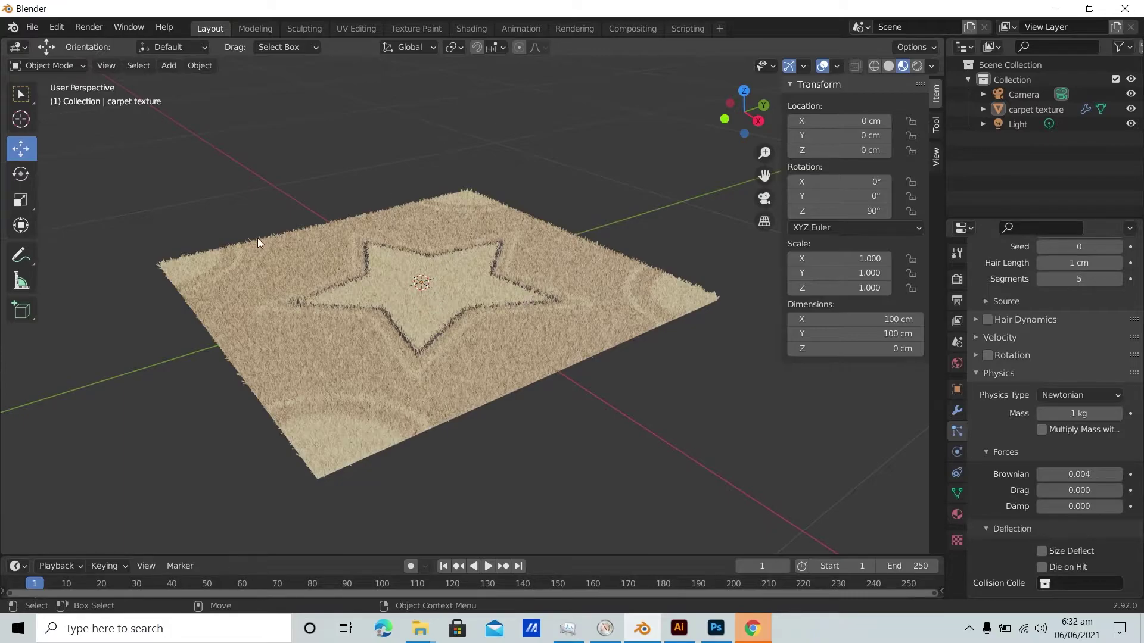
mouse_move(433, 288)
middle_mouse_down()
mouse_move(455, 298)
mouse_move(437, 304)
middle_mouse_up()
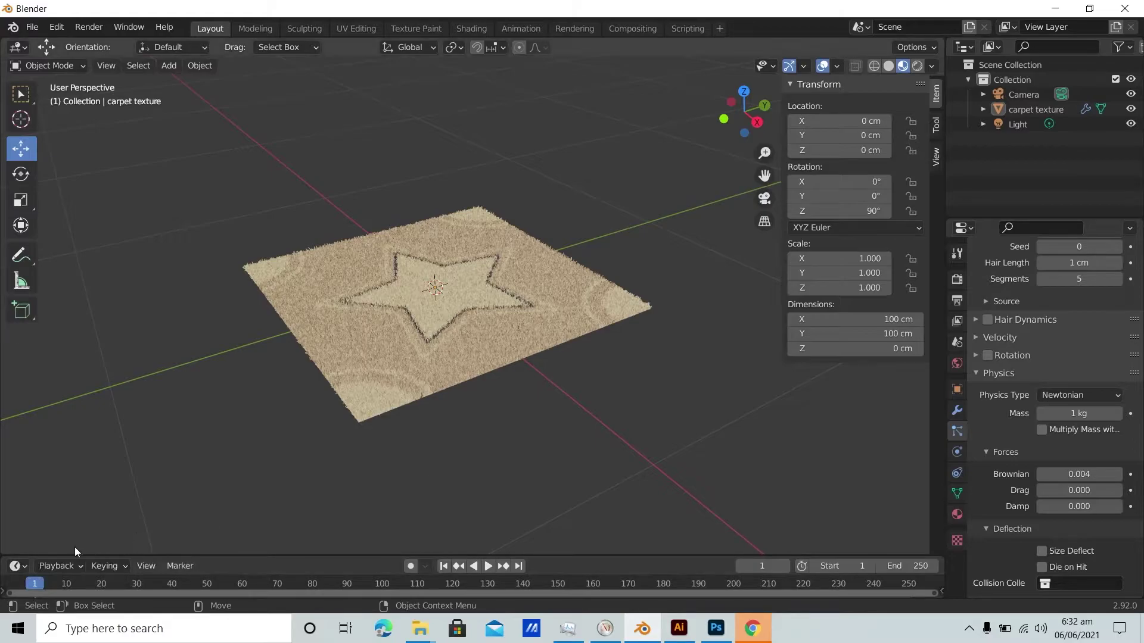
Turn the timeline area into a Shader Editor showing the World shader.
left_click(21, 565)
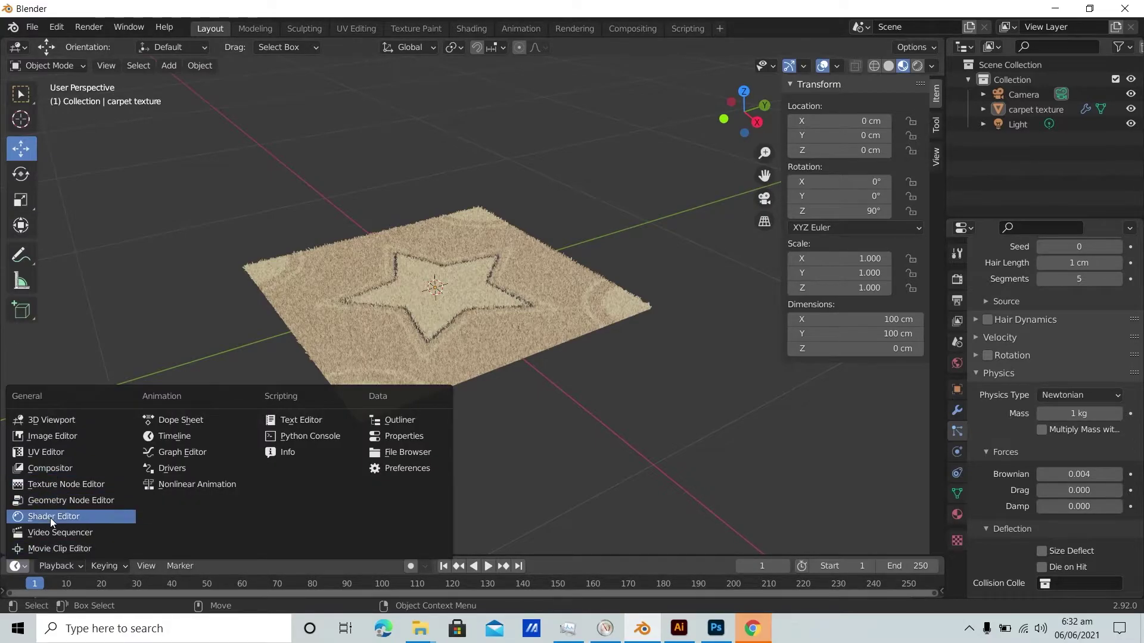
left_click(50, 516)
left_click(89, 565)
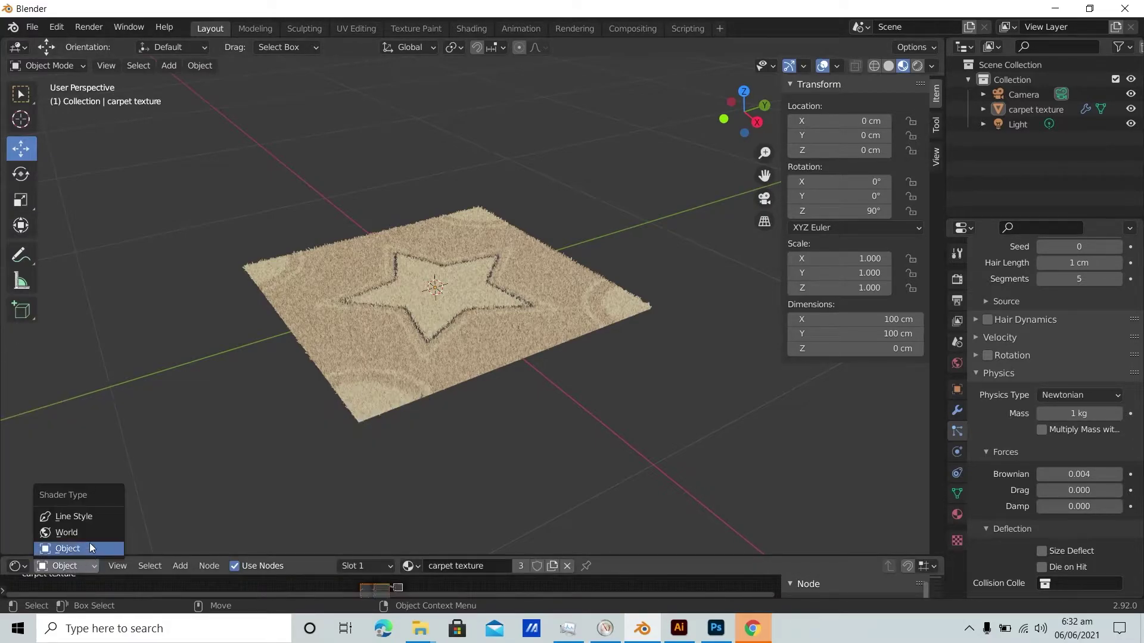
left_click(90, 536)
Enlarge the Shader Editor area and frame all of the World shader nodes.
left_click_drag(356, 556, 356, 371)
left_click(117, 379)
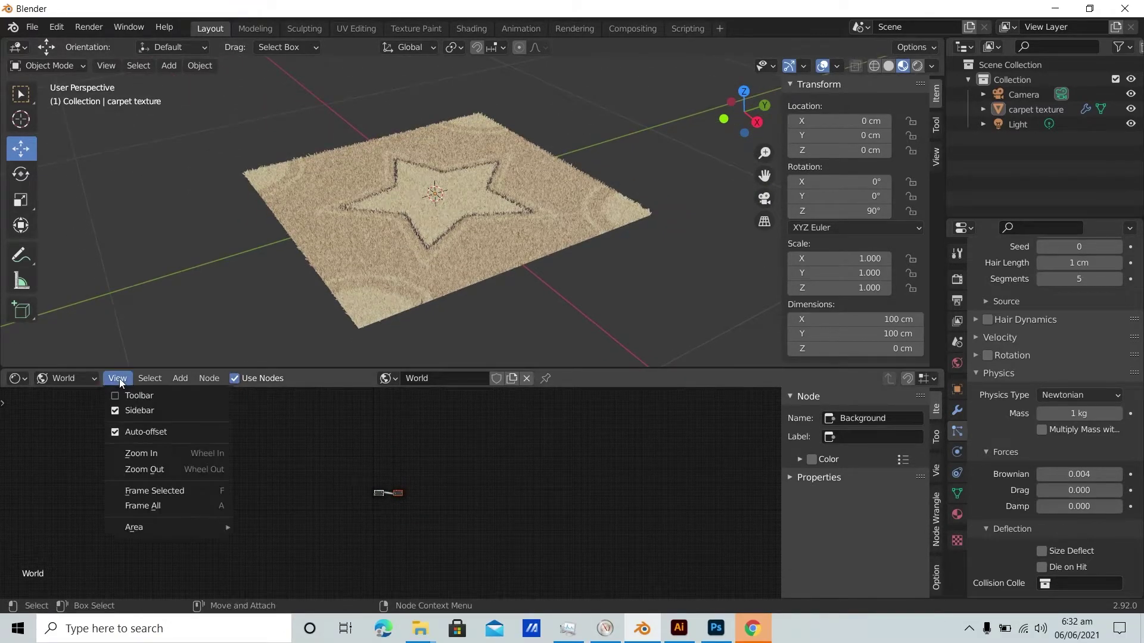
left_click(145, 504)
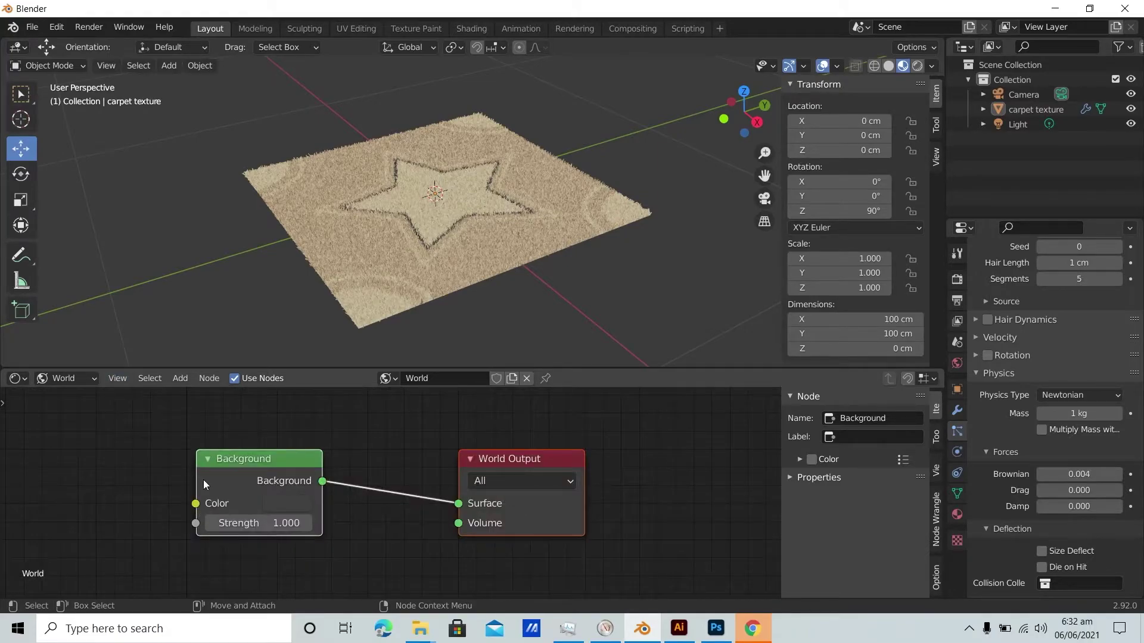
scroll(184, 484, "up", 12, "ctrl")
key("shift+a")
type("e")
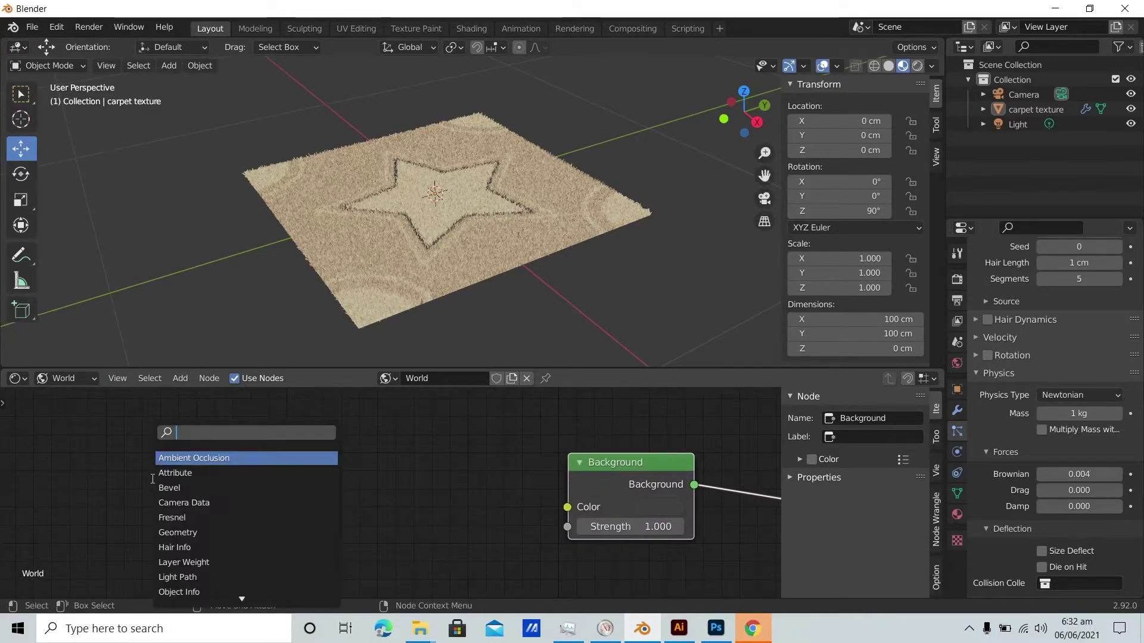
type("n")
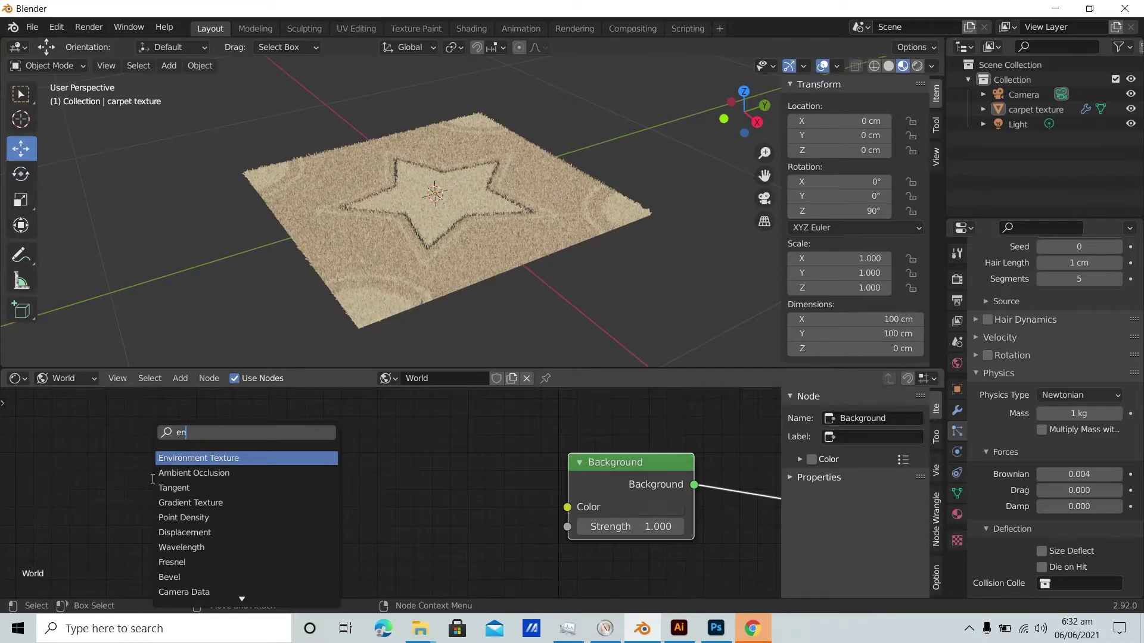
key("Escape")
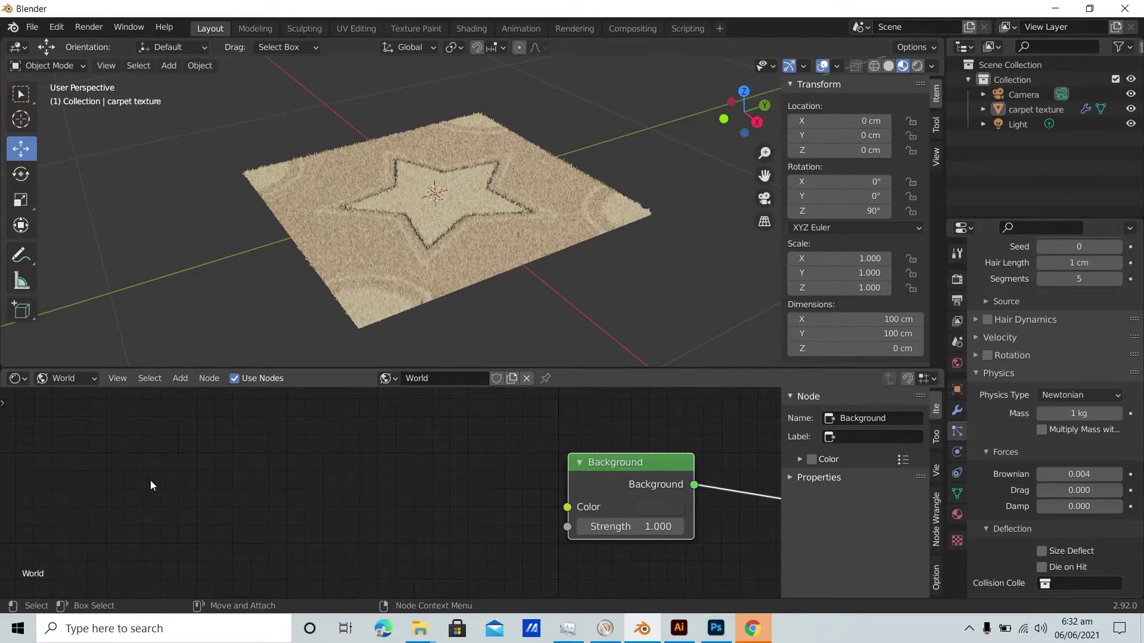
Add an Environment Texture node to the World shader, placed before the Background node.
key("shift+a")
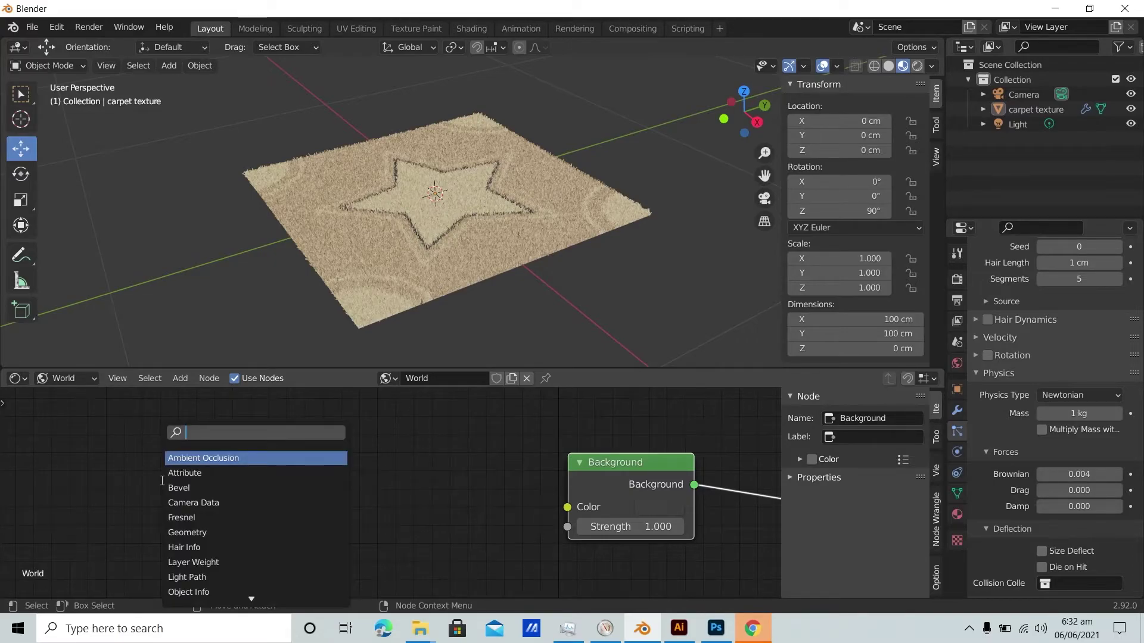
type("enviro")
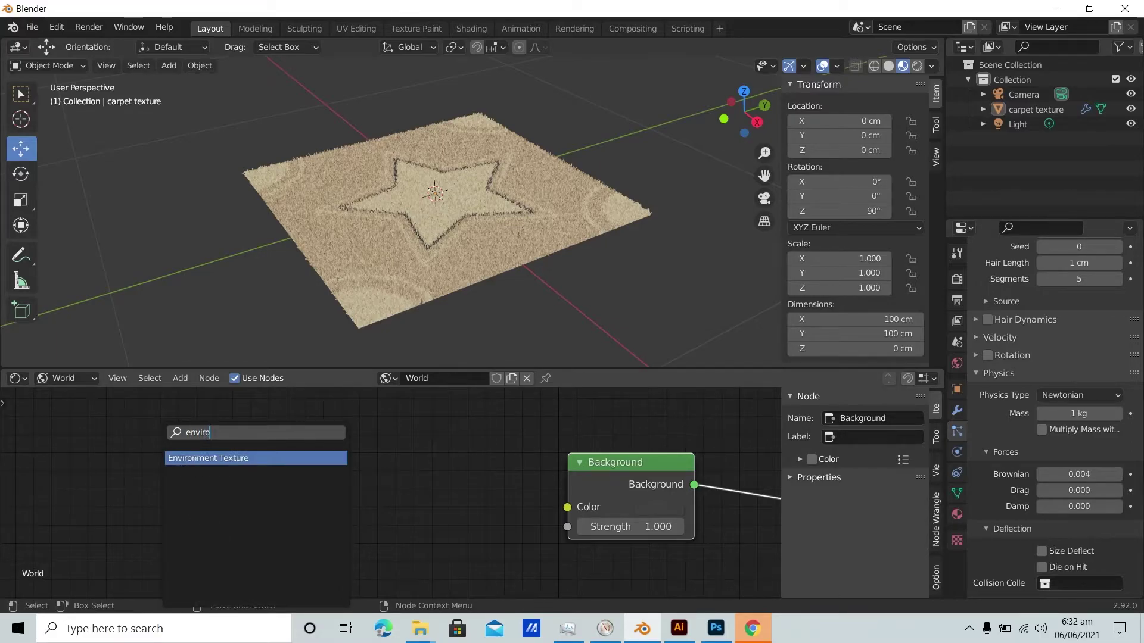
key("Return")
left_click(239, 491)
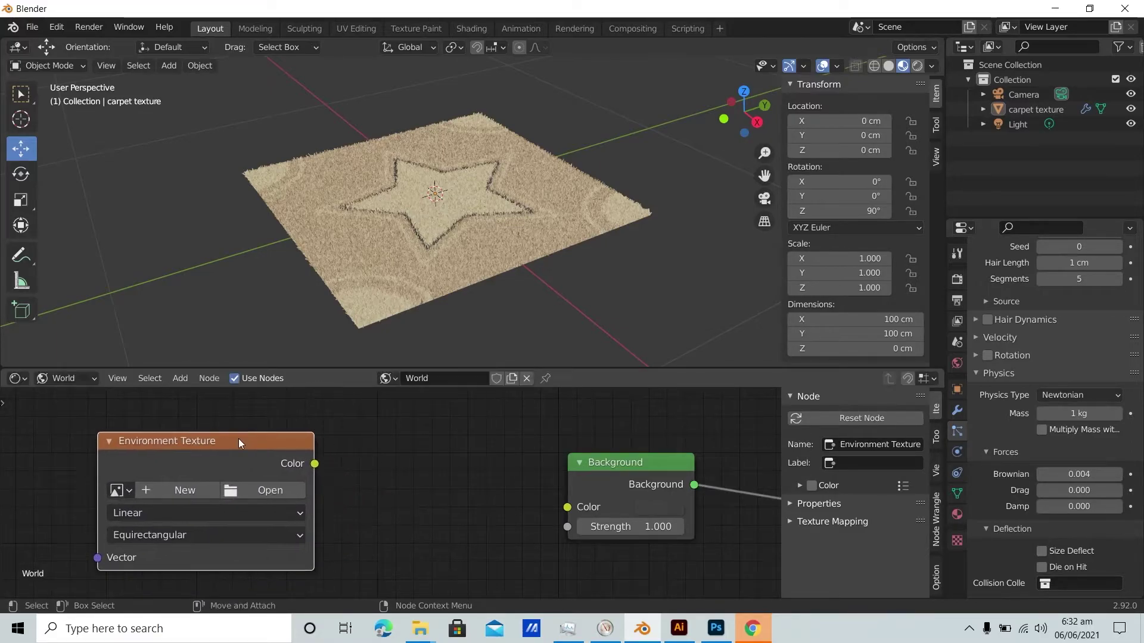
Load reinforced_concrete_02_4k.hdr from the Documents\Blender\HDRs folder into the Environment Texture and link its Color to the Background's Color.
left_click(239, 491)
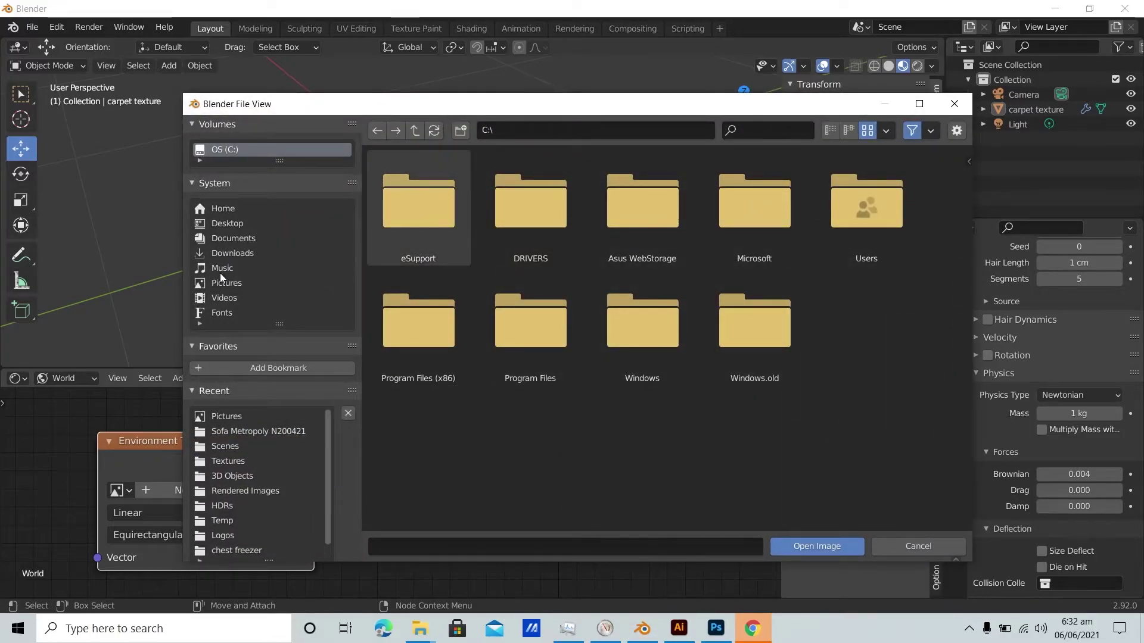
left_click(232, 238)
left_click(634, 207)
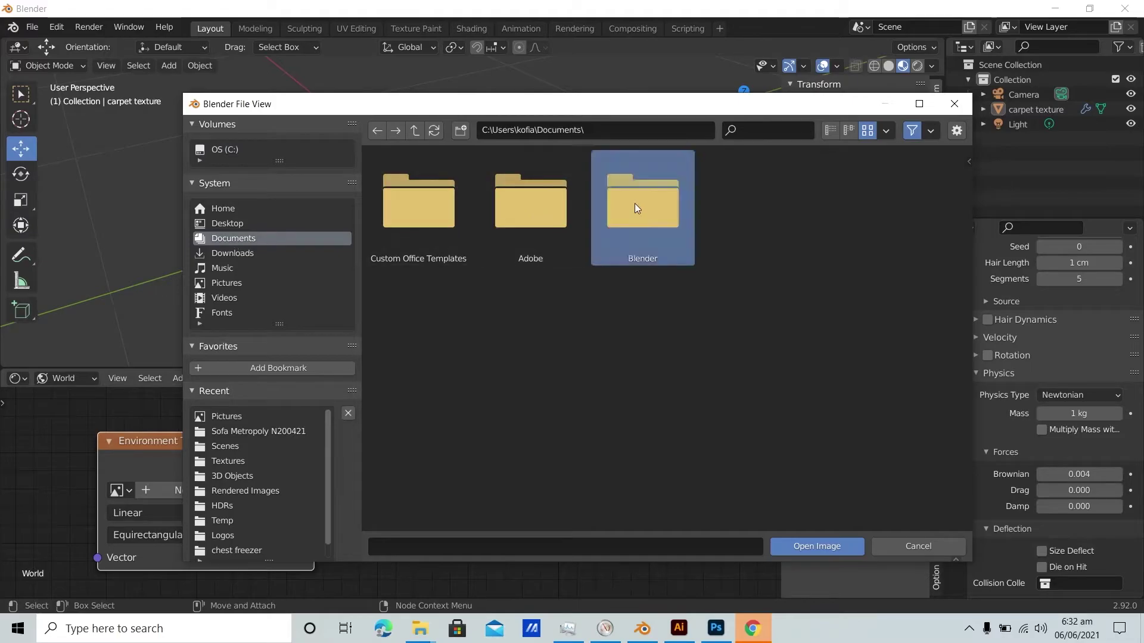
double_click(634, 202)
double_click(431, 217)
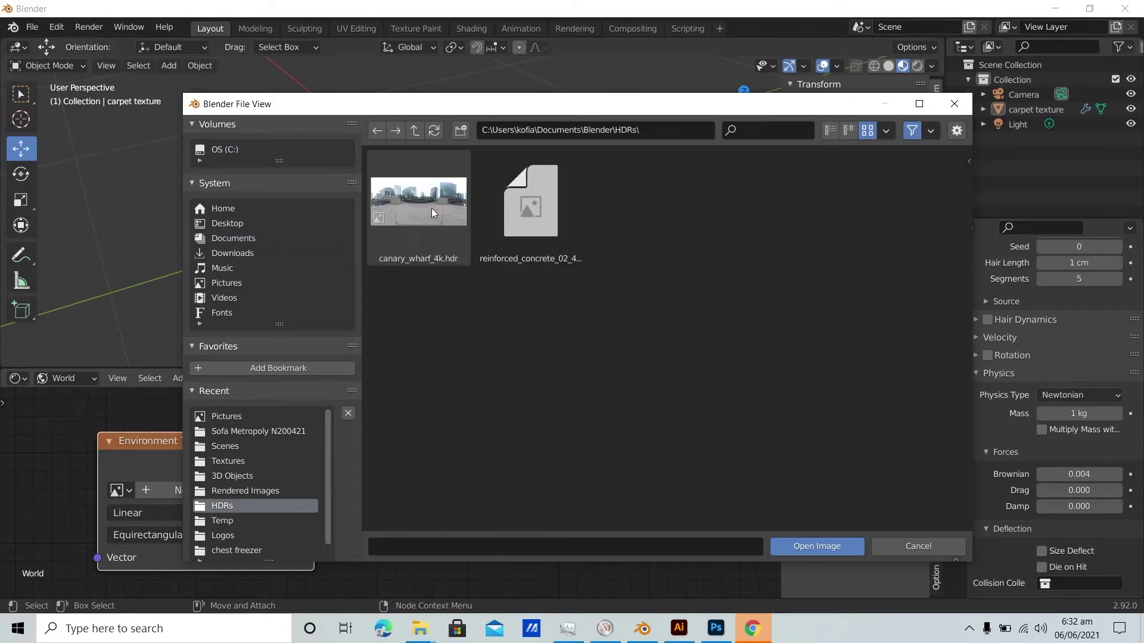
double_click(524, 216)
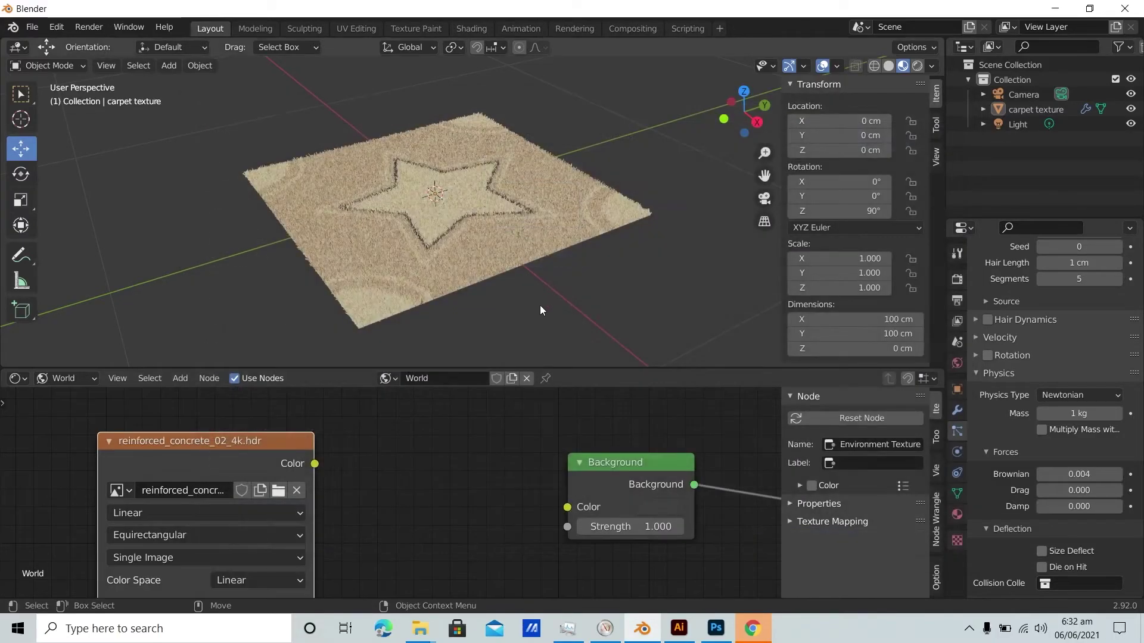
left_click_drag(315, 463, 567, 507)
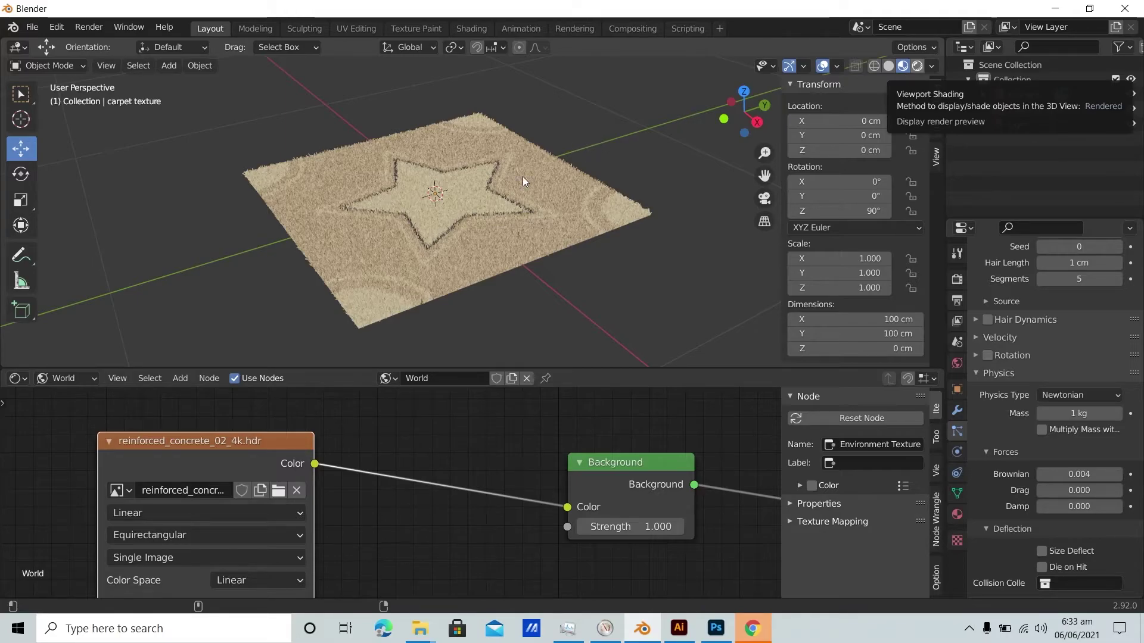
Show the viewport in rendered shading and make the film transparent in the render settings.
left_click(917, 66)
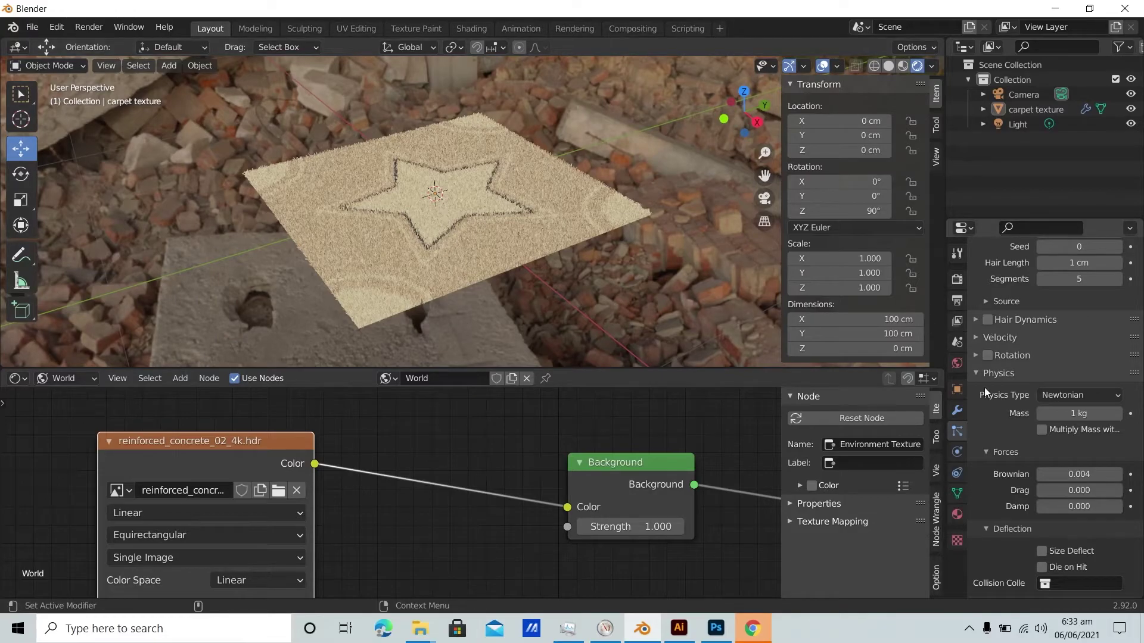
scroll(980, 306, "up", 7)
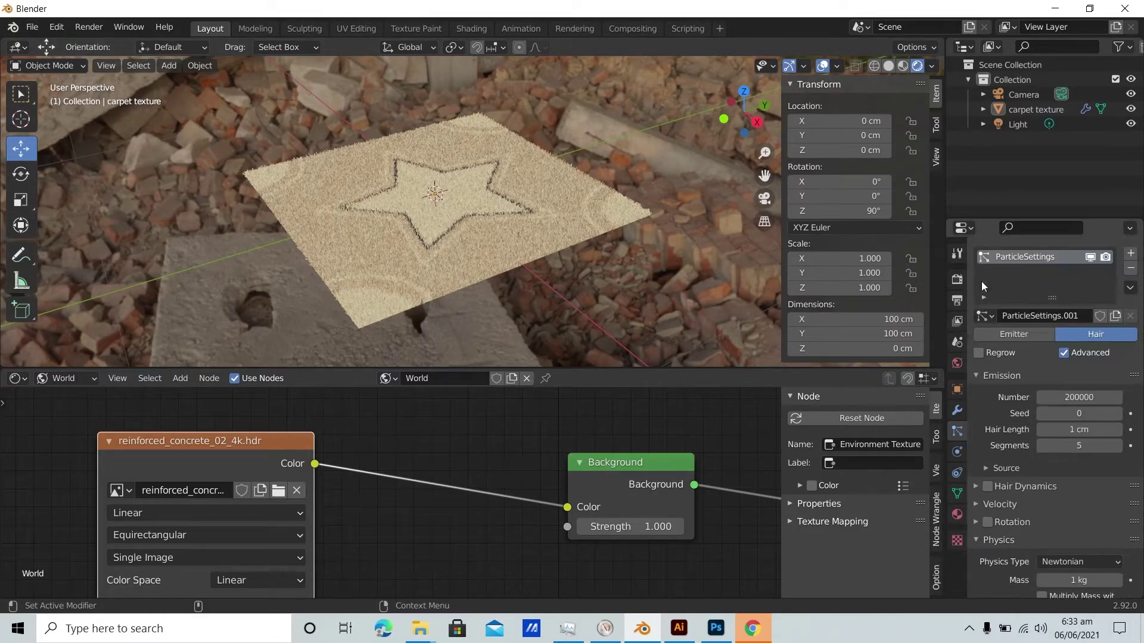
left_click(956, 280)
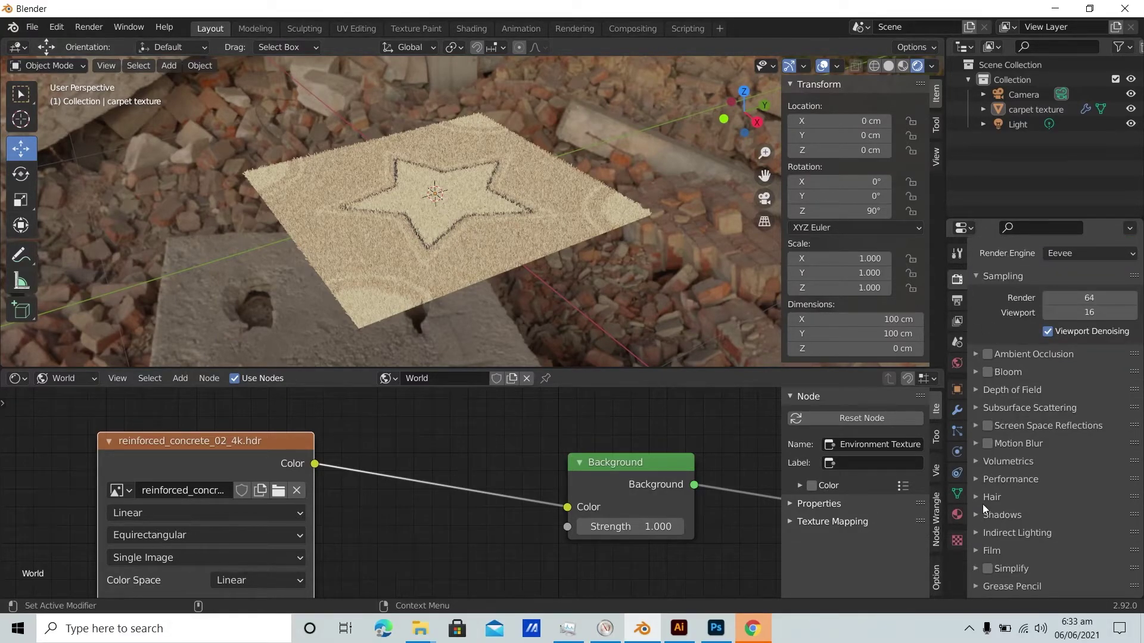
left_click(977, 549)
scroll(977, 546, "down", 3)
left_click(1048, 517)
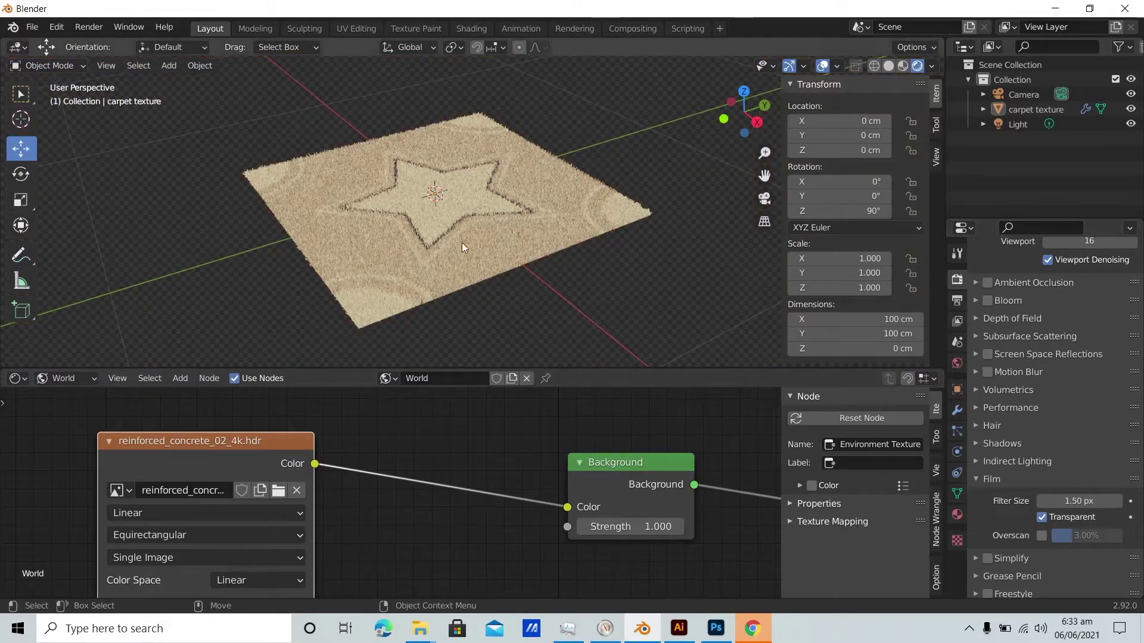
mouse_move(278, 263)
middle_mouse_down()
mouse_move(293, 237)
mouse_move(334, 235)
mouse_move(280, 255)
middle_mouse_up()
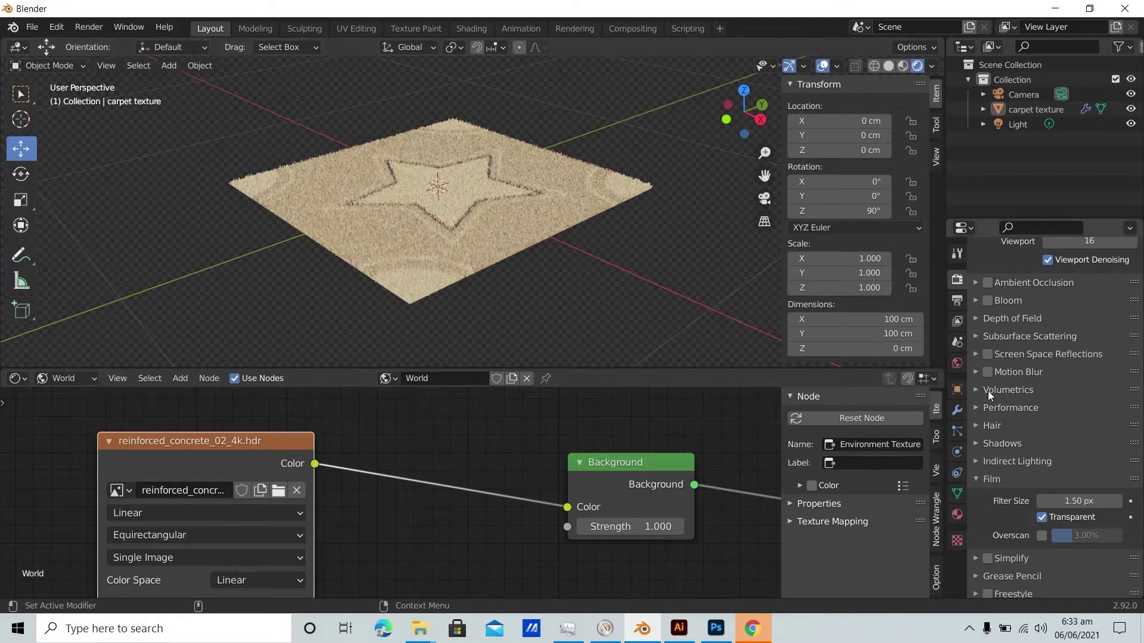
Enable Ambient Occlusion and Bloom in the Eevee render settings.
scroll(996, 362, "up", 2)
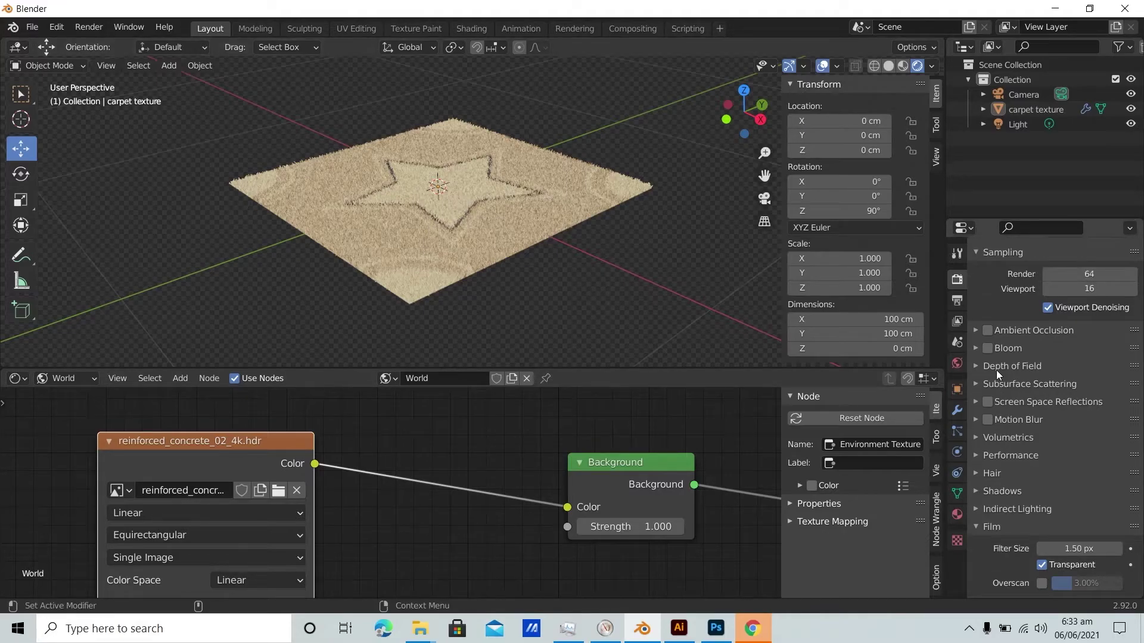
left_click(988, 330)
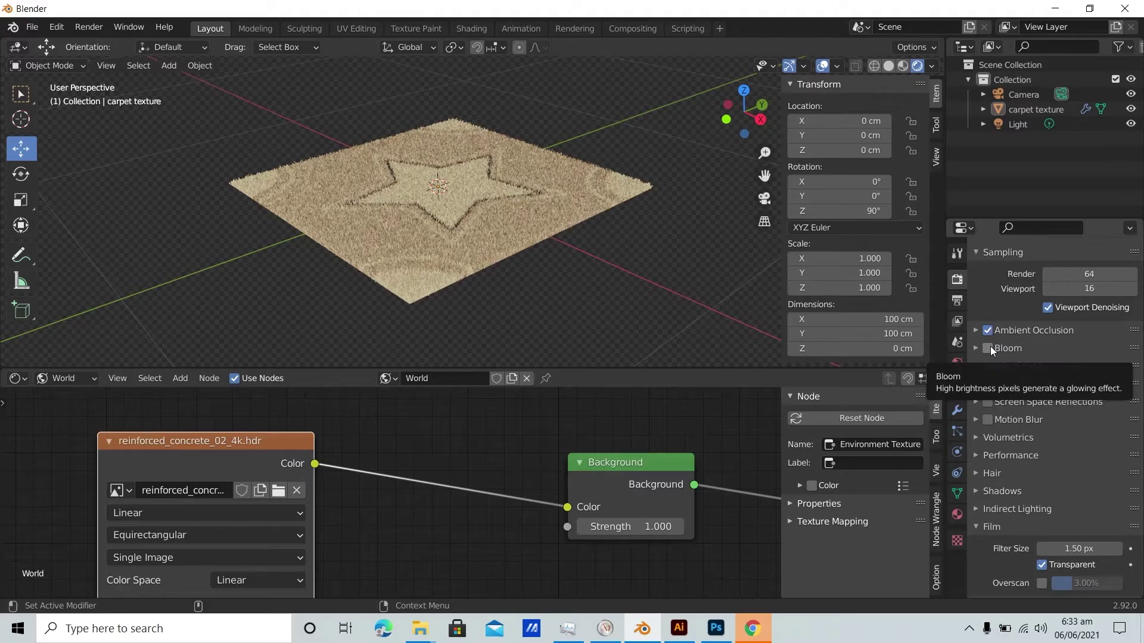
left_click(988, 348)
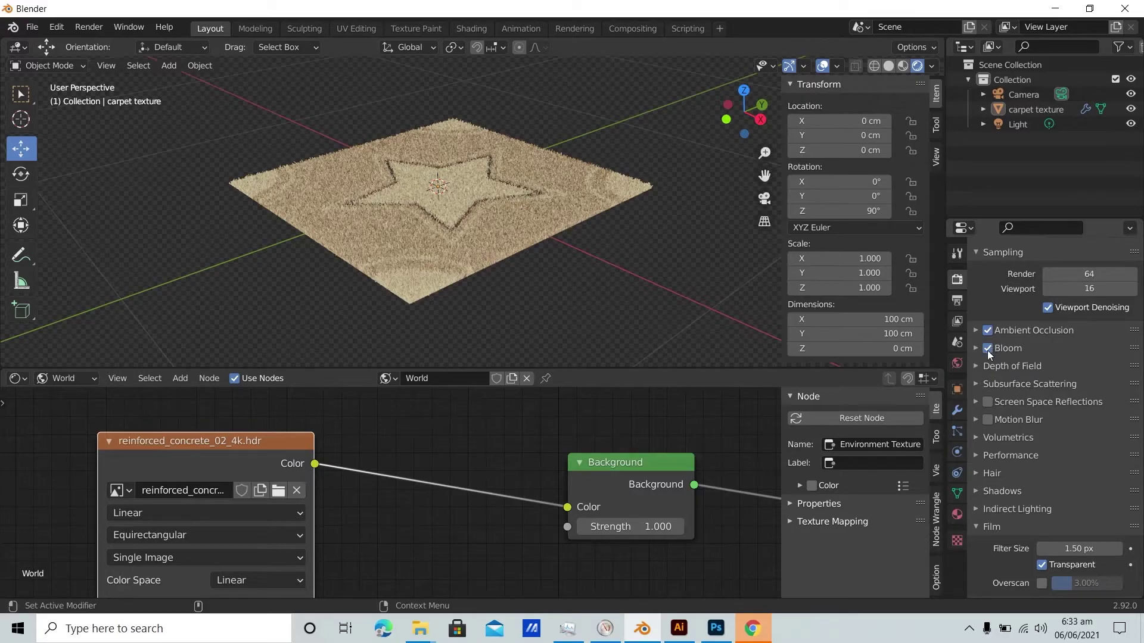
left_click(976, 386)
left_click(976, 386)
Enable Screen Space Reflections with Refraction in the Eevee render settings.
left_click(975, 402)
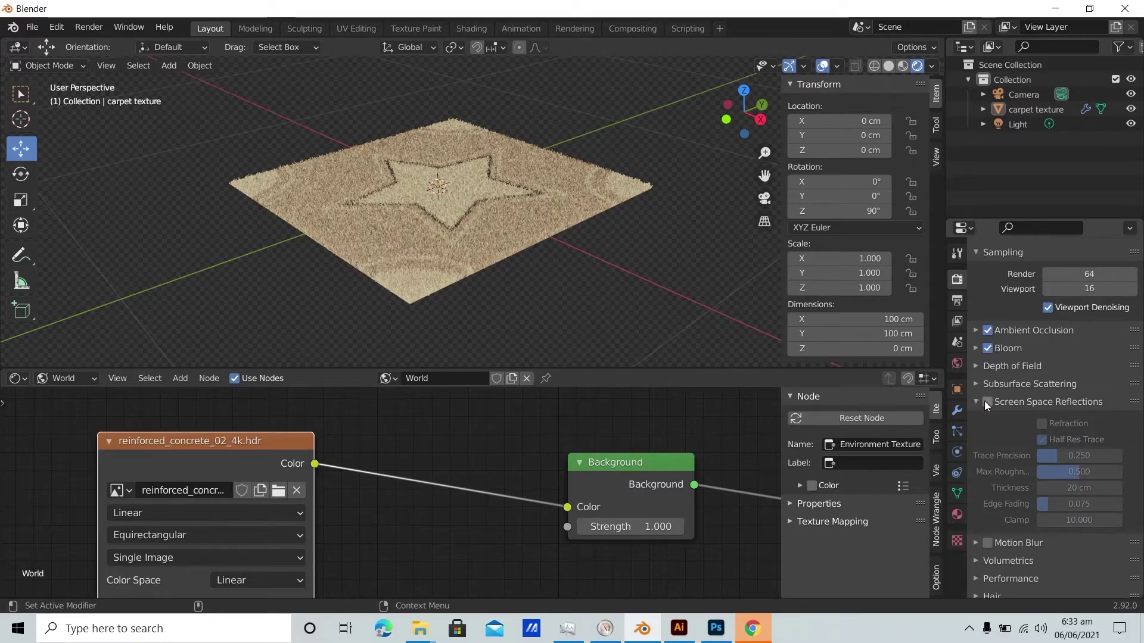
left_click(996, 402)
left_click(987, 402)
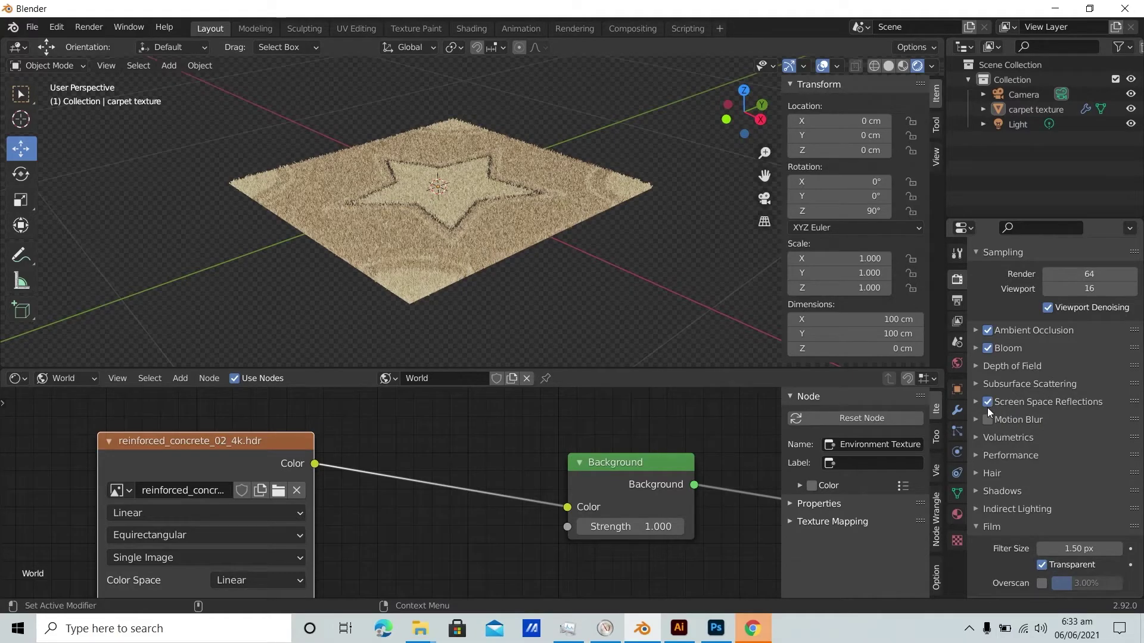
left_click(976, 402)
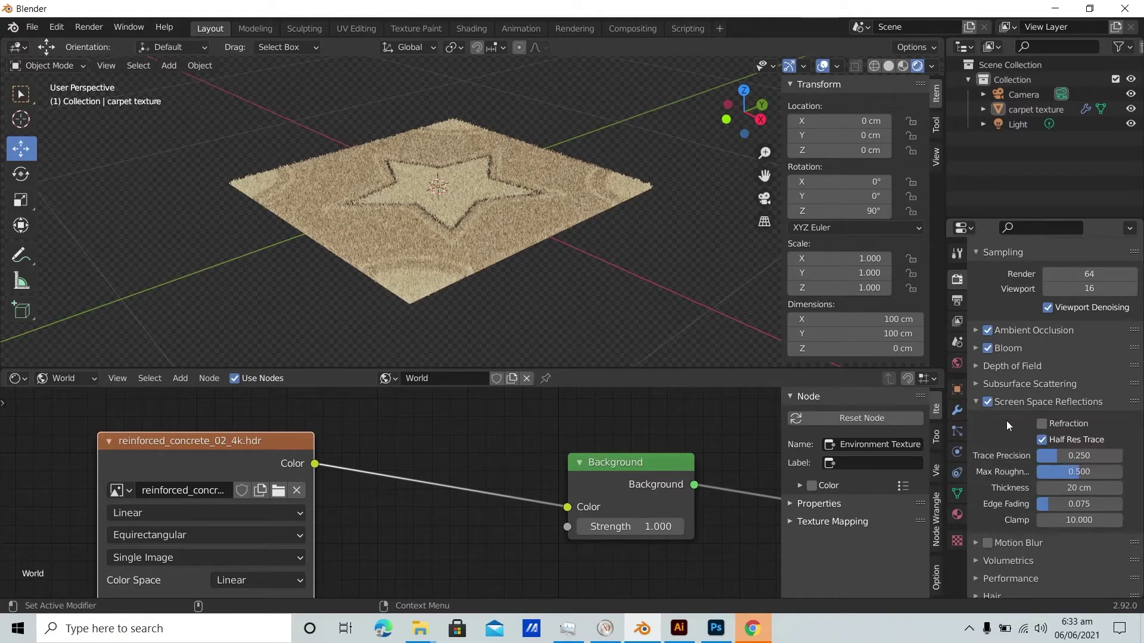
left_click(1041, 424)
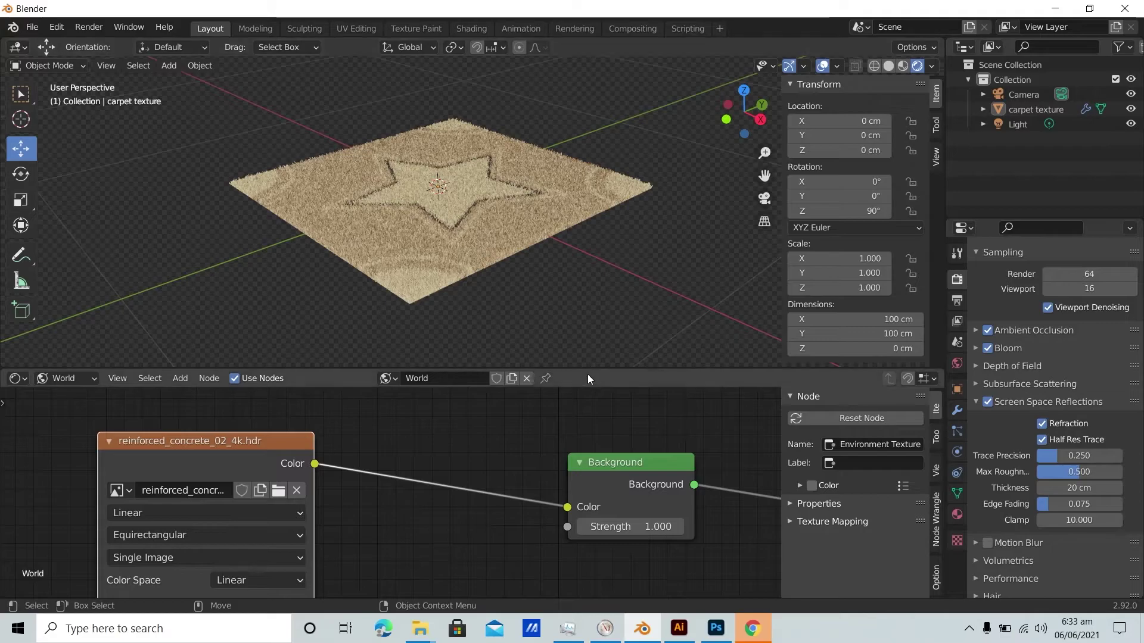
Enlarge the 3D viewport by collapsing the Shader Editor area, and review the rendered carpet up close from the front.
left_click_drag(588, 371, 590, 579)
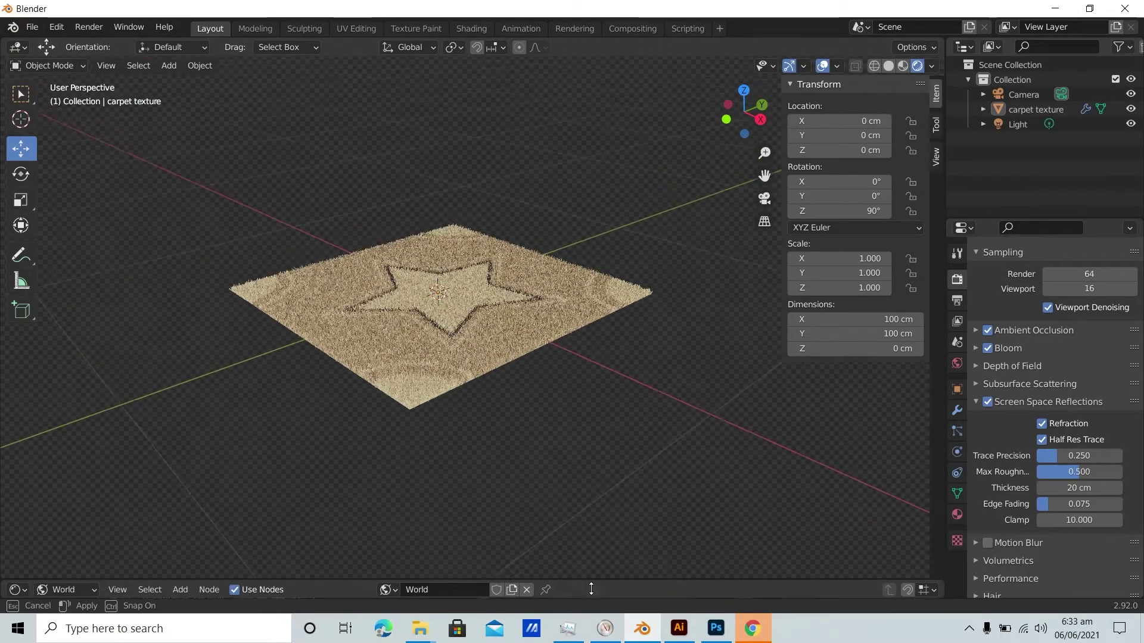
middle_click_drag(494, 436, 494, 408)
scroll(482, 370, "up", 5)
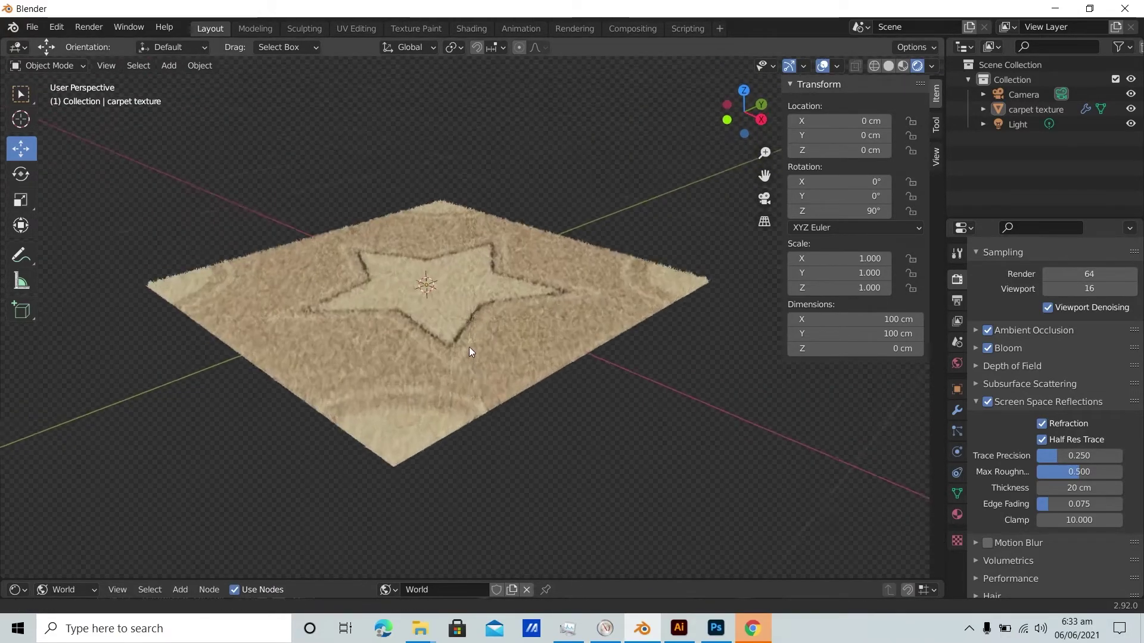
middle_click_drag(472, 300, 405, 325)
scroll(1014, 285, "down", 4)
scroll(1013, 285, "up", 4)
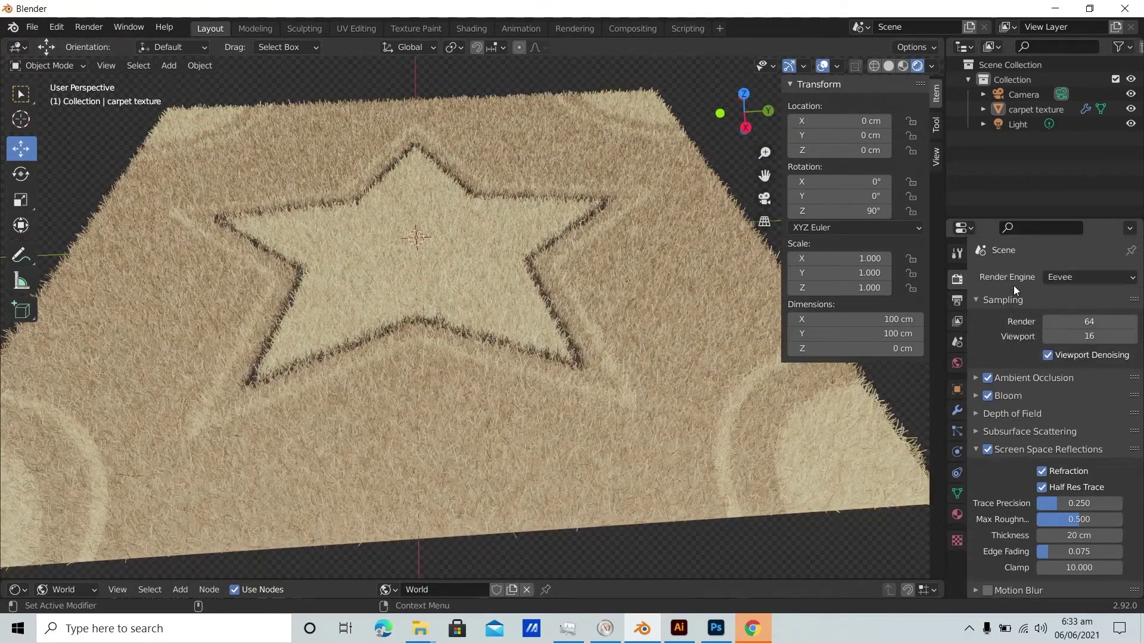
Set the render engine to Cycles with GPU Compute as the device.
left_click(1062, 276)
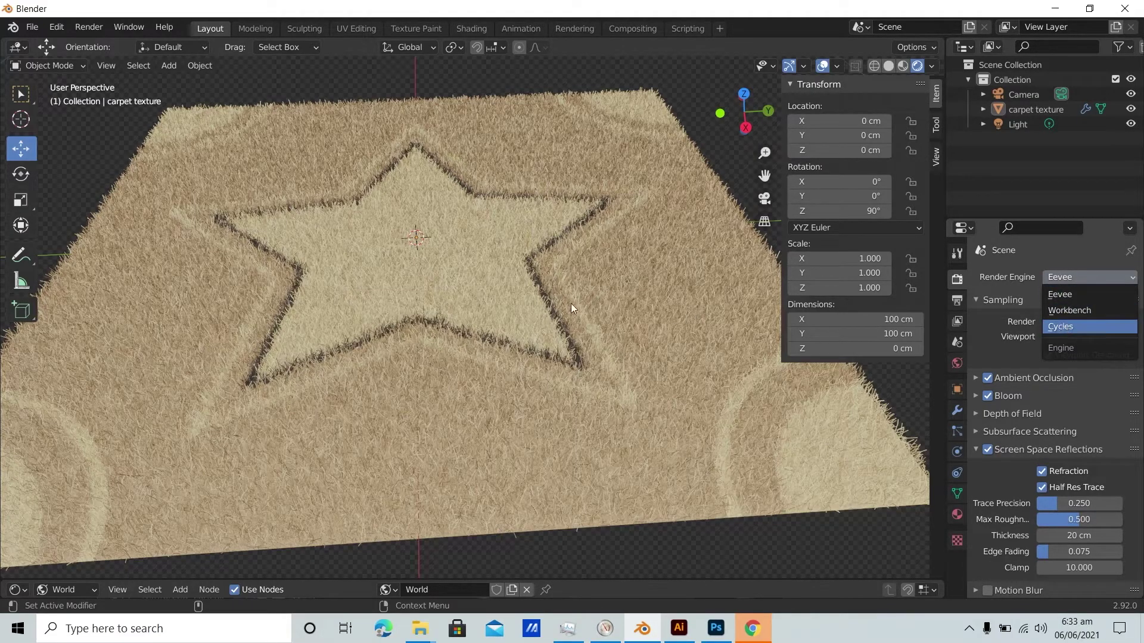
key("Return")
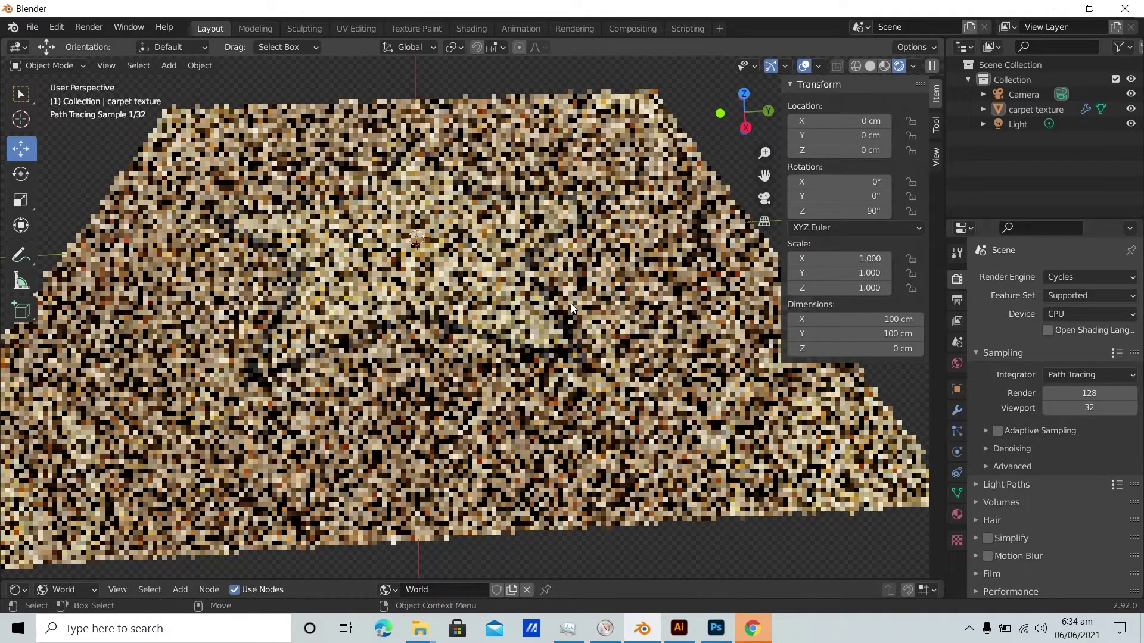
left_click(1066, 313)
left_click(1038, 327)
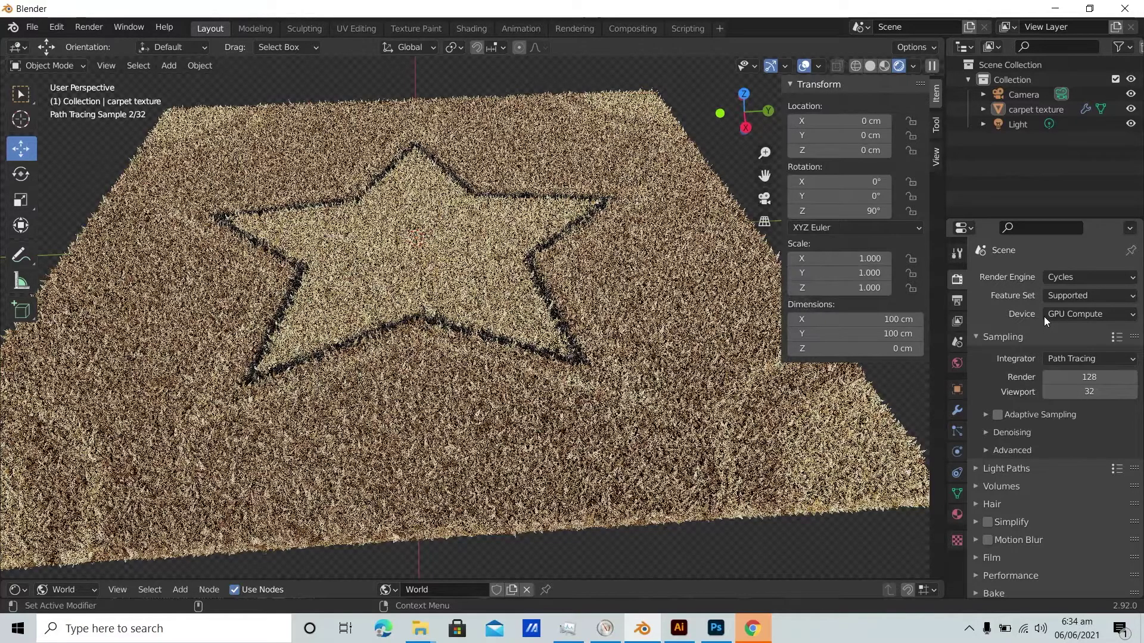
Enable automatic viewport denoising and Adaptive Sampling for Cycles, and view the carpet from another angle.
left_click(992, 431)
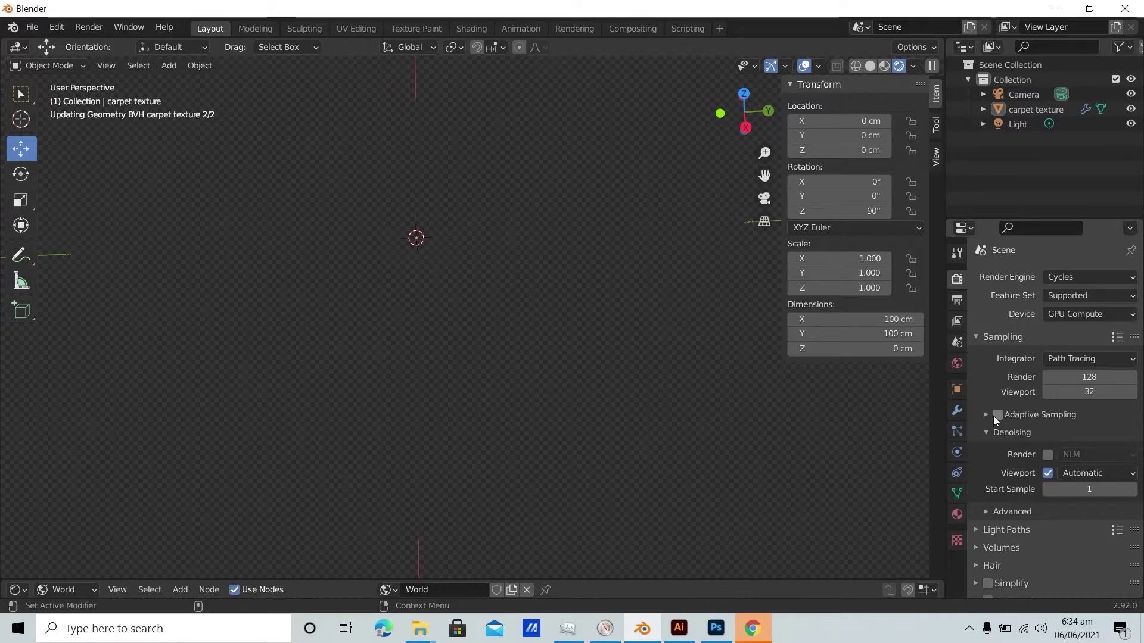
left_click(997, 415)
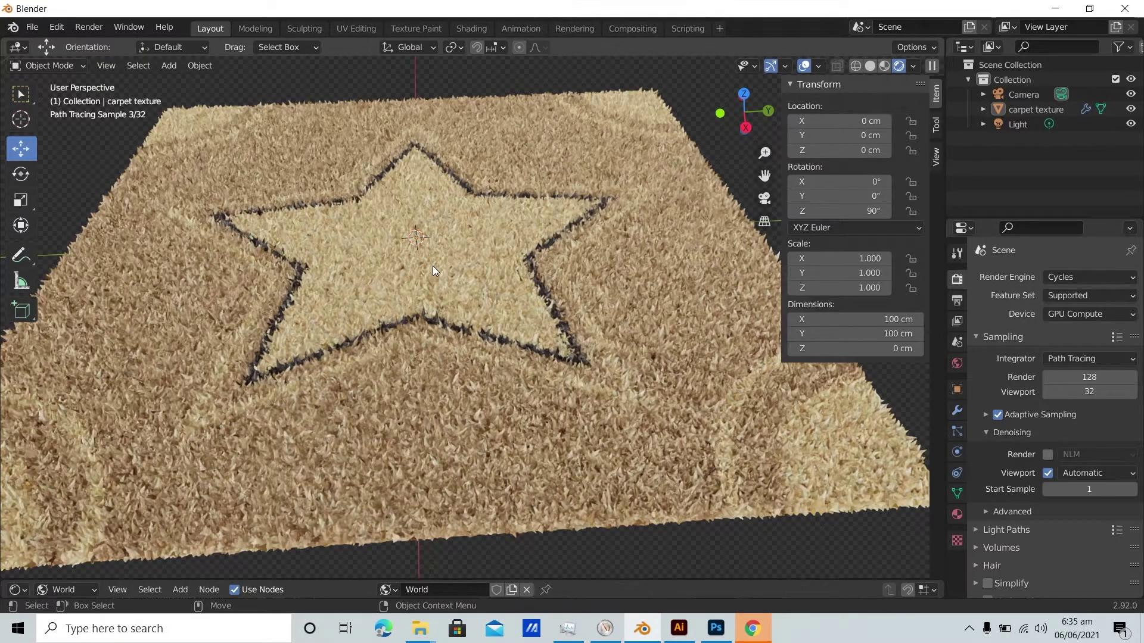
mouse_move(472, 345)
middle_mouse_down()
mouse_move(445, 341)
mouse_move(444, 373)
middle_mouse_up()
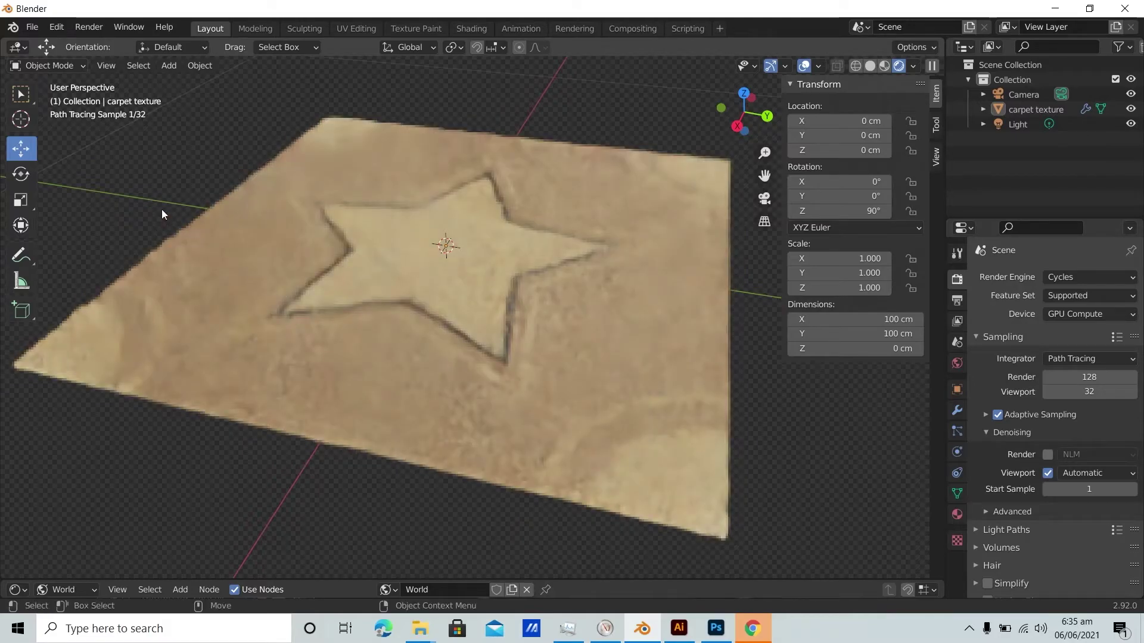